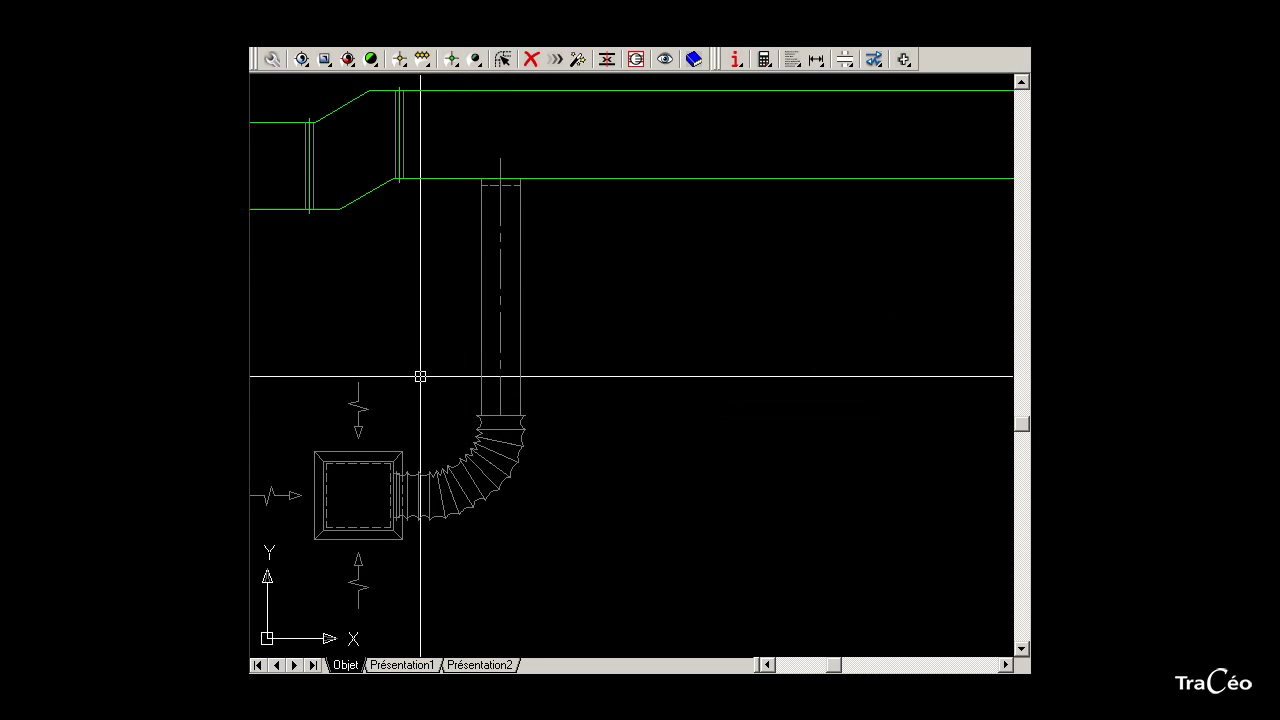
# - Start a new Air extrait circular duct with a 315 mm diameter
pyautogui.click(302, 59)
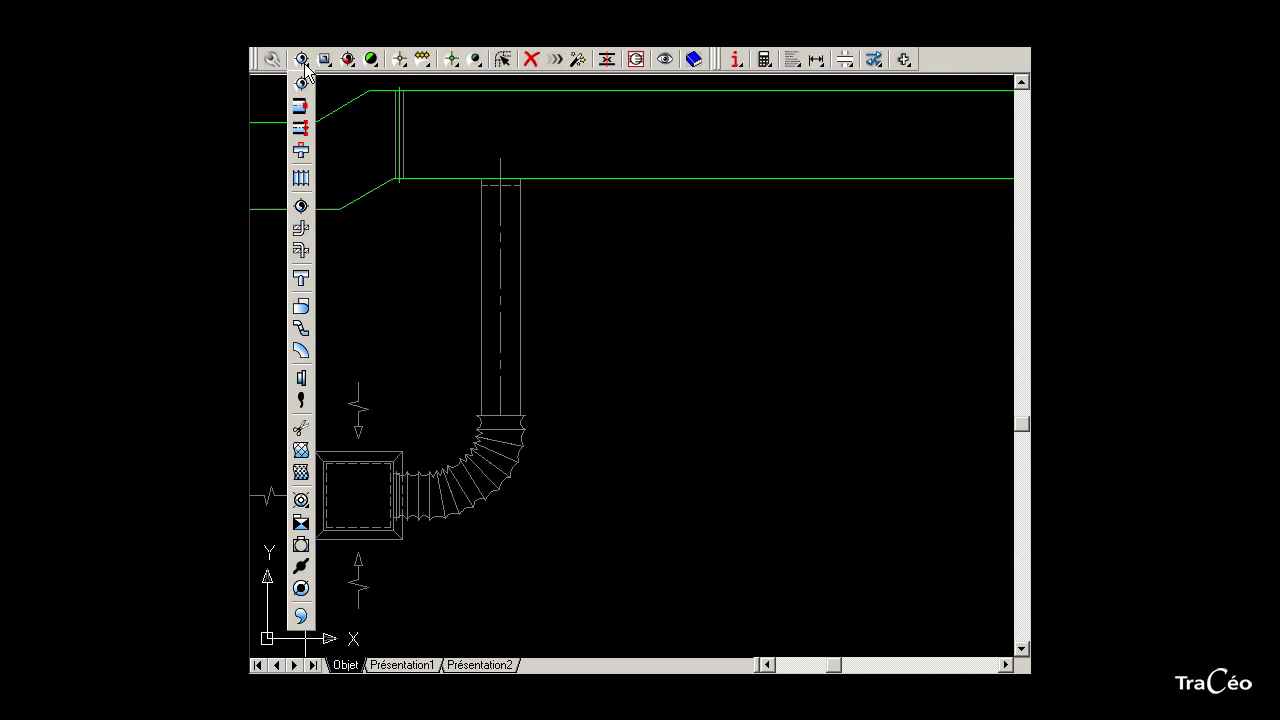
pyautogui.click(302, 84)
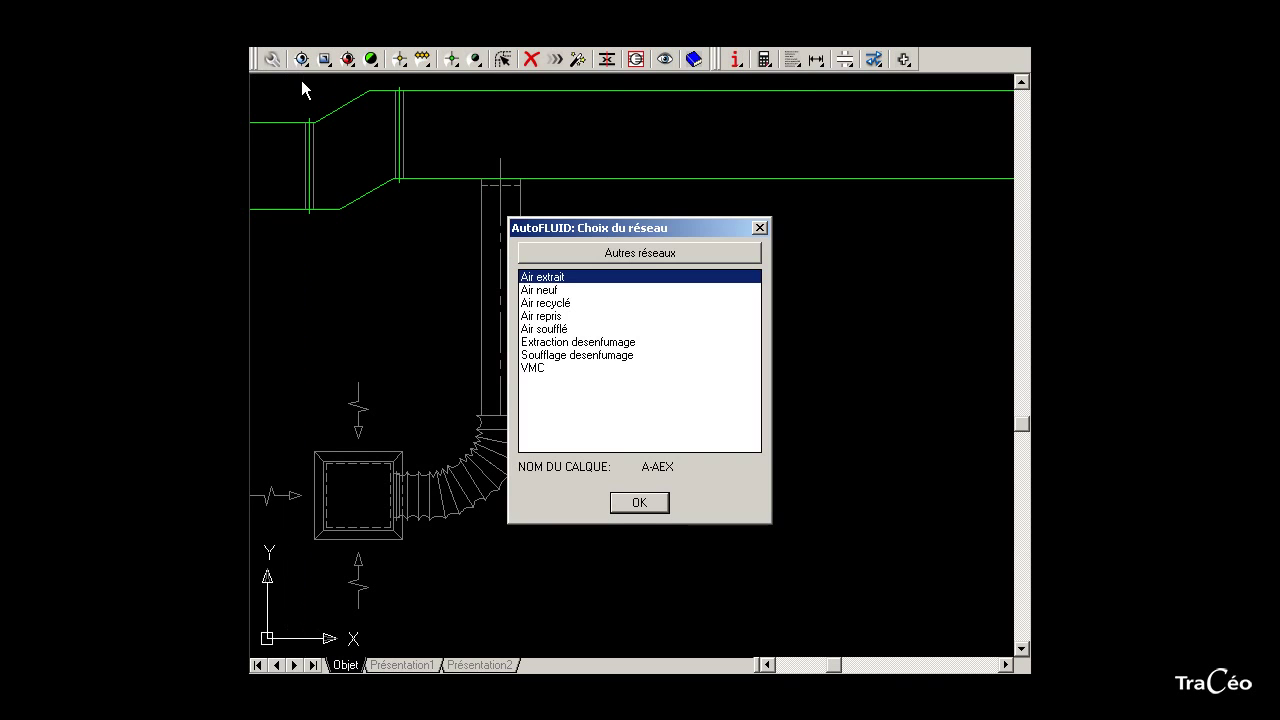
pyautogui.click(640, 503)
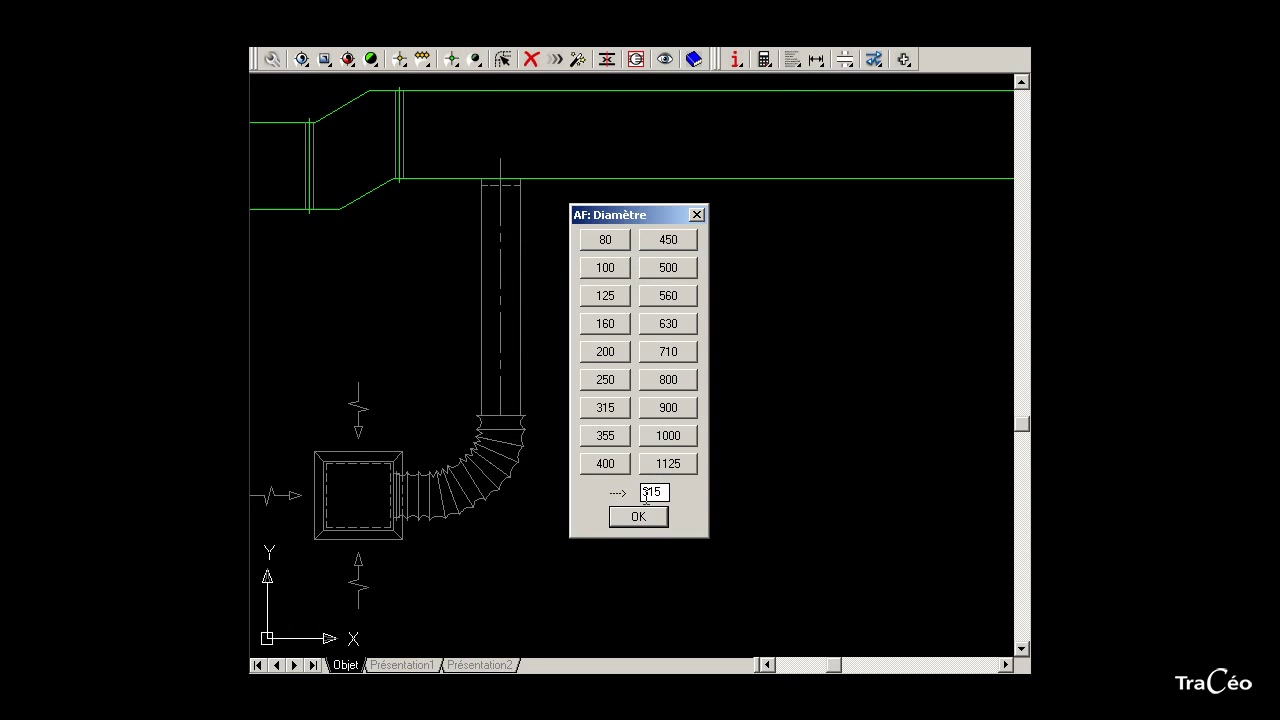
pyautogui.click(607, 407)
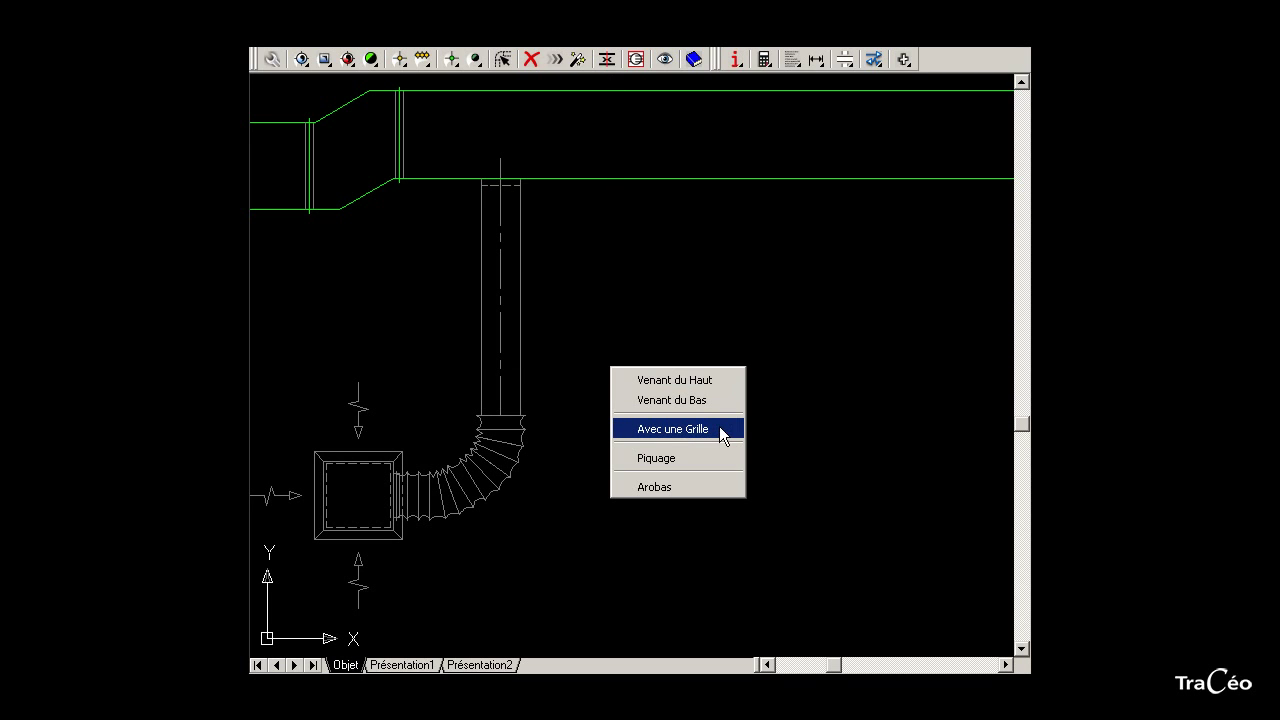
# - Start from an end grille with flexible connection, 555×555 square plenum and 700×700 grille
pyautogui.click(672, 429)
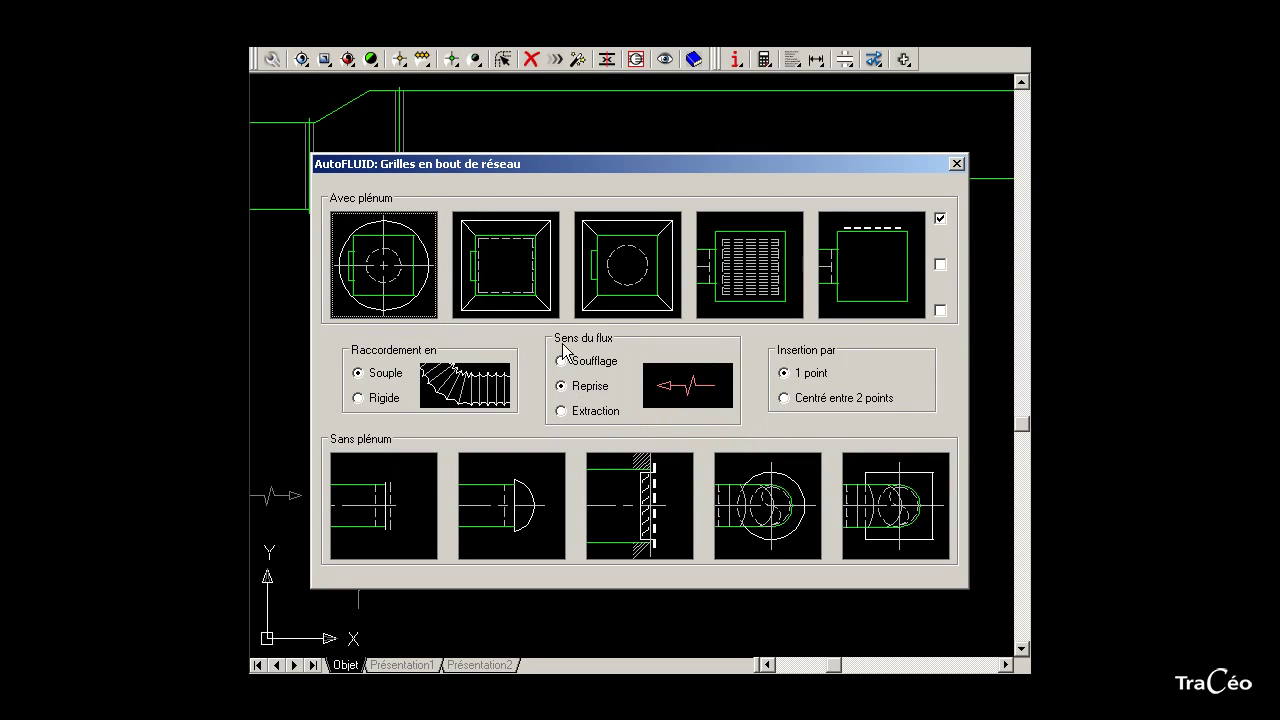
pyautogui.click(383, 398)
pyautogui.click(380, 373)
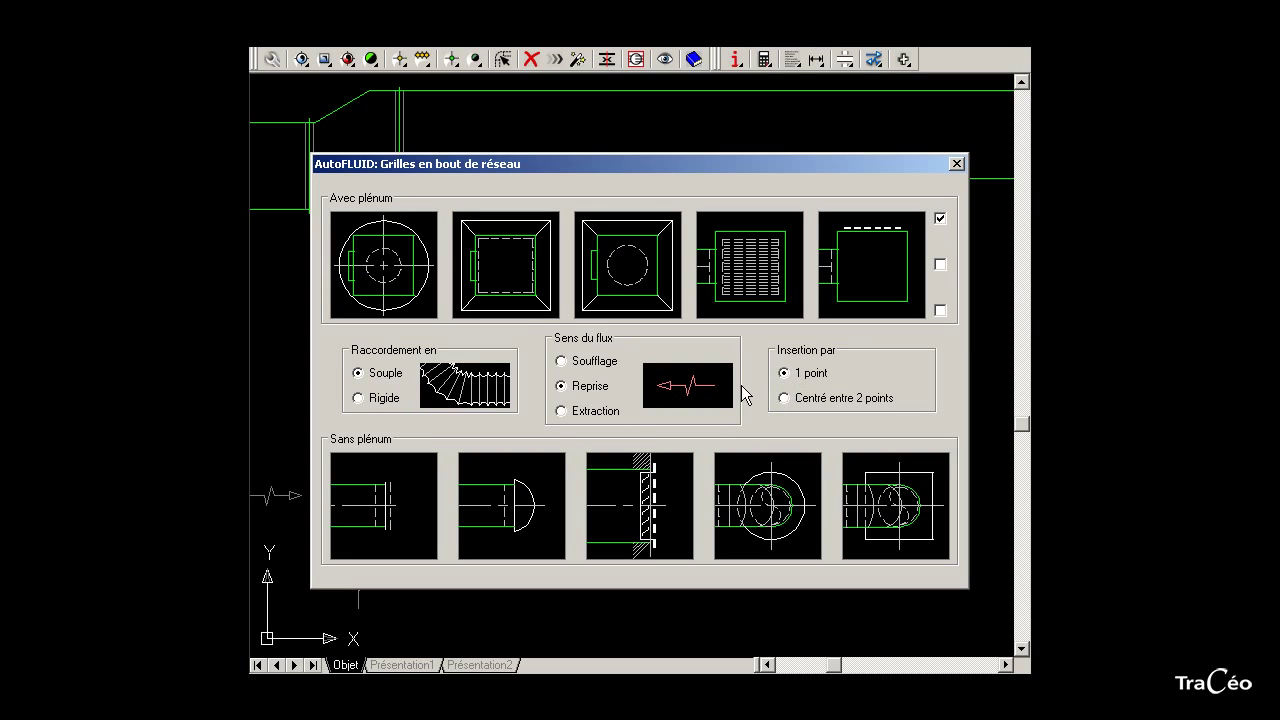
pyautogui.click(504, 298)
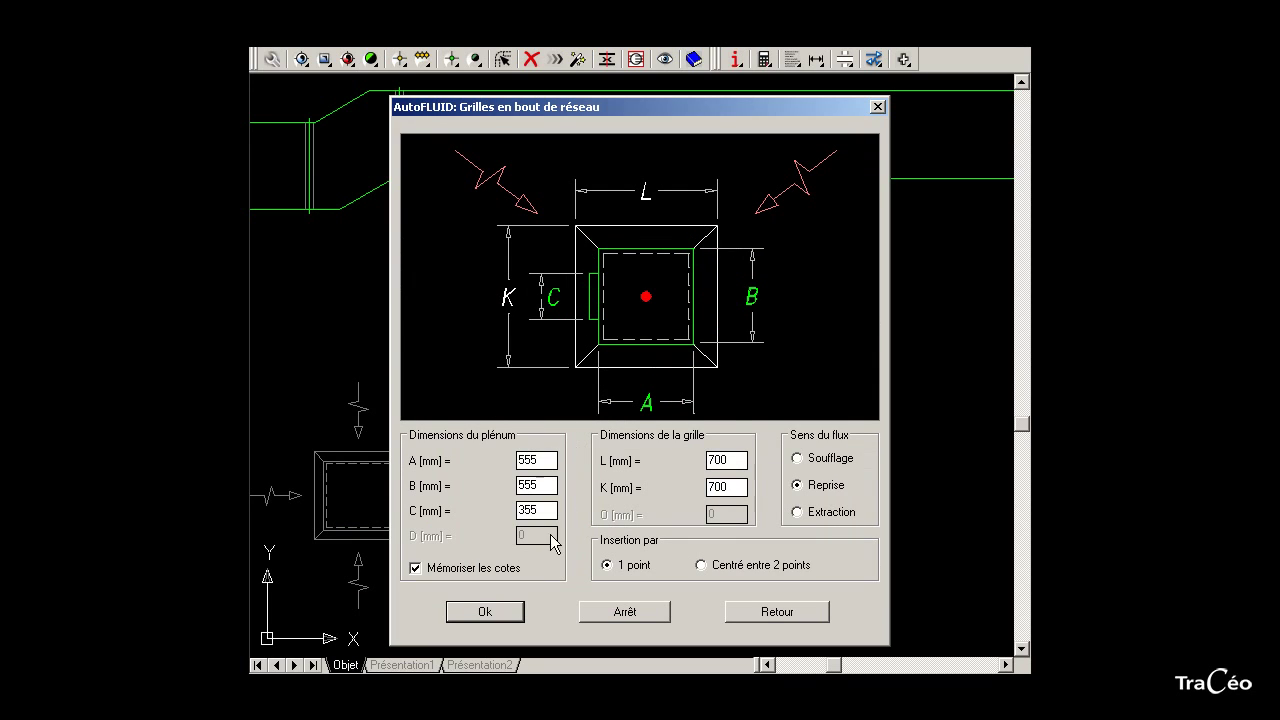
pyautogui.click(485, 611)
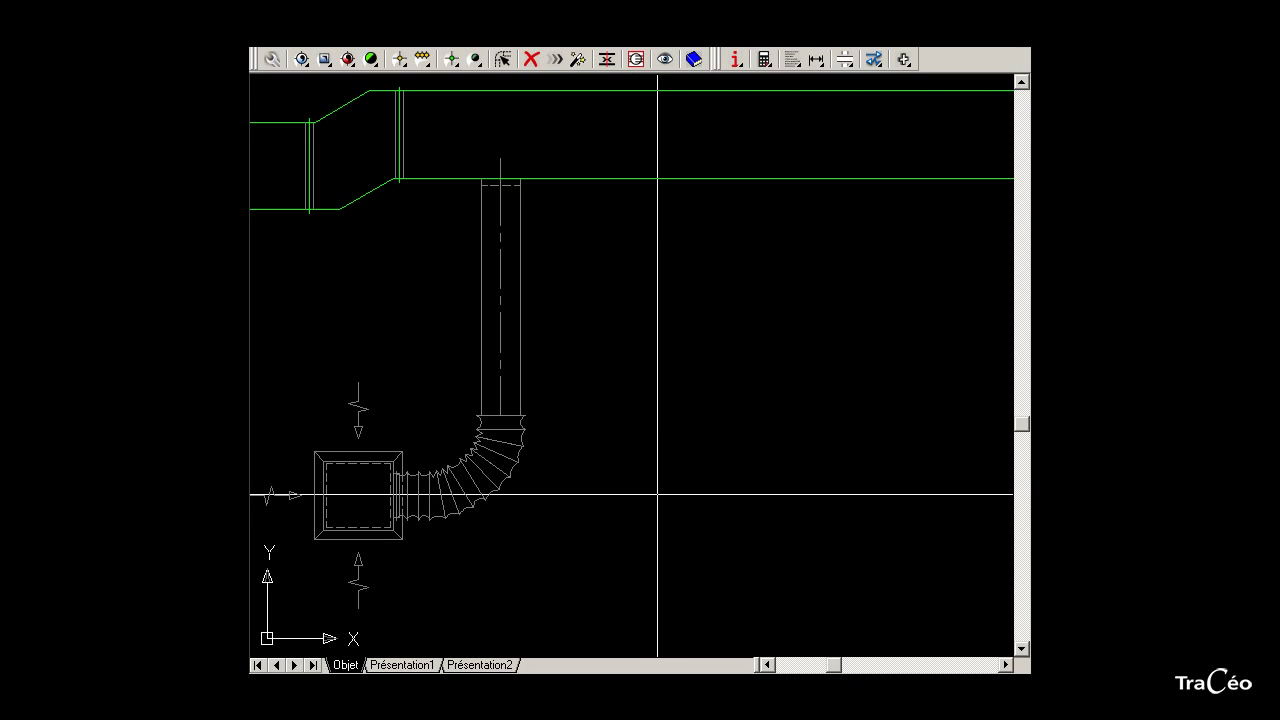
# - Place the plenum grille right of the first, with airflow arrows above, left and below, and start its flex duct
pyautogui.click(709, 510)
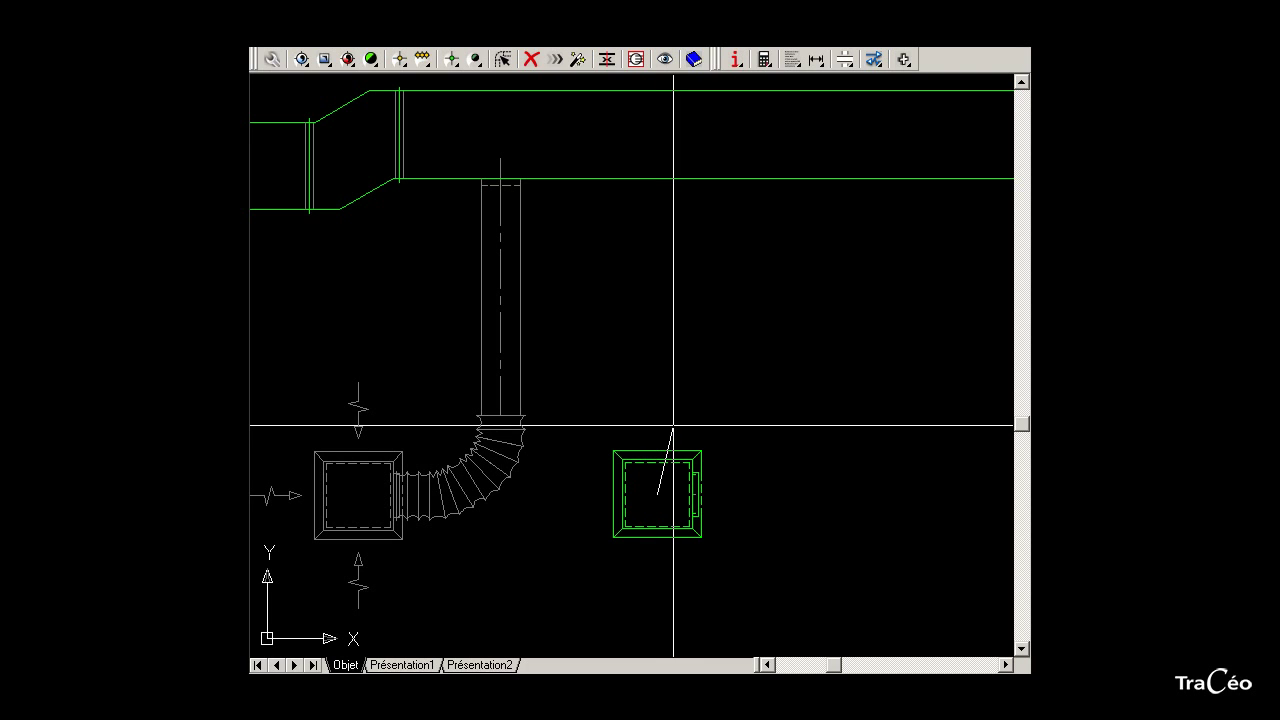
pyautogui.click(660, 403)
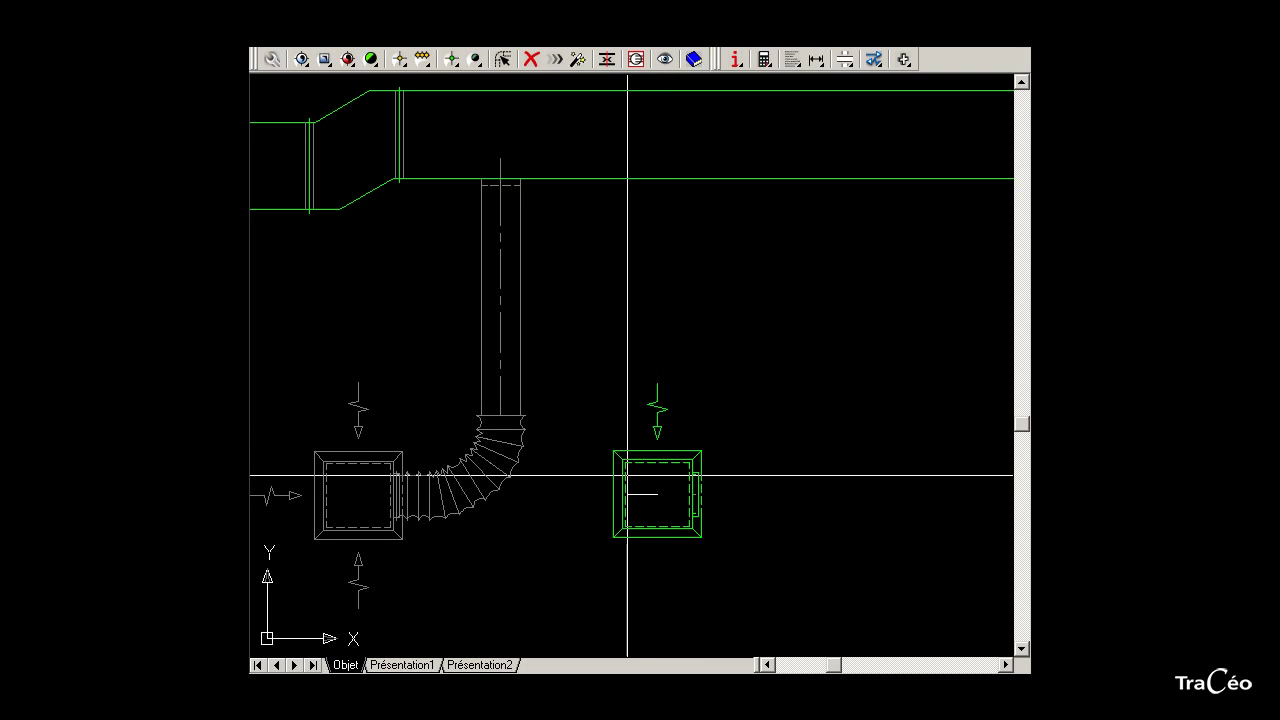
pyautogui.click(567, 531)
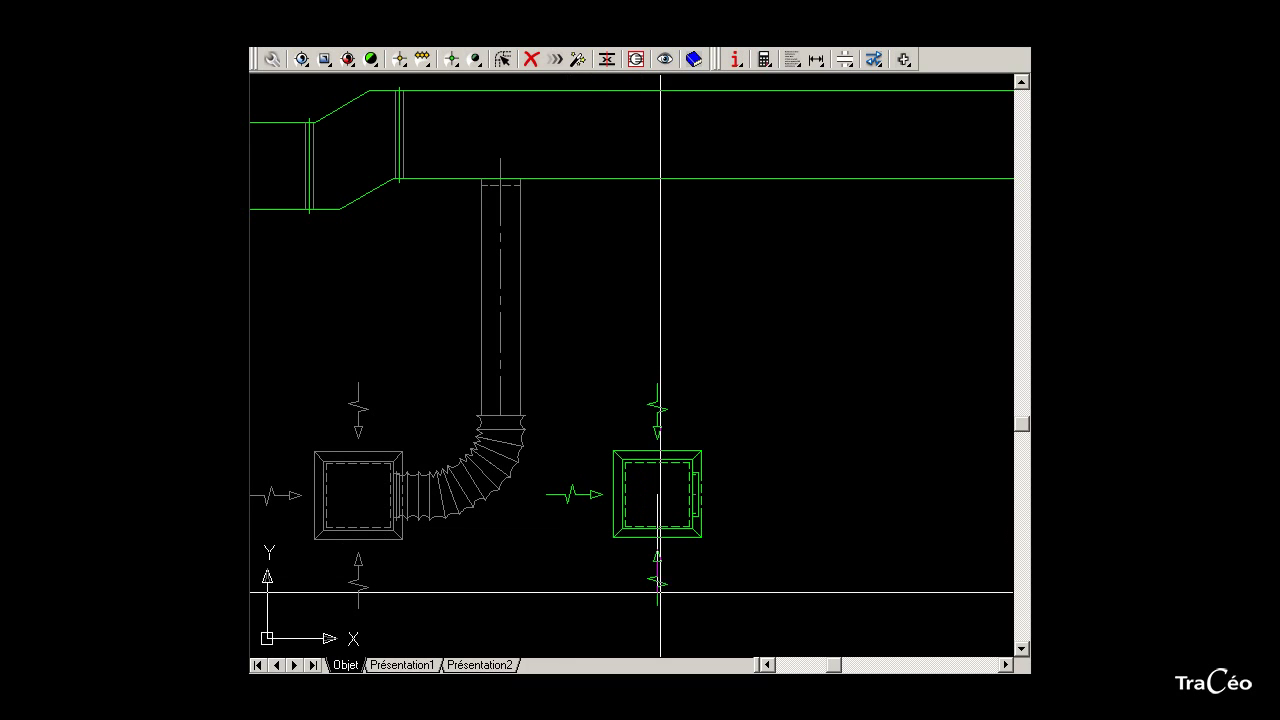
pyautogui.click(689, 596)
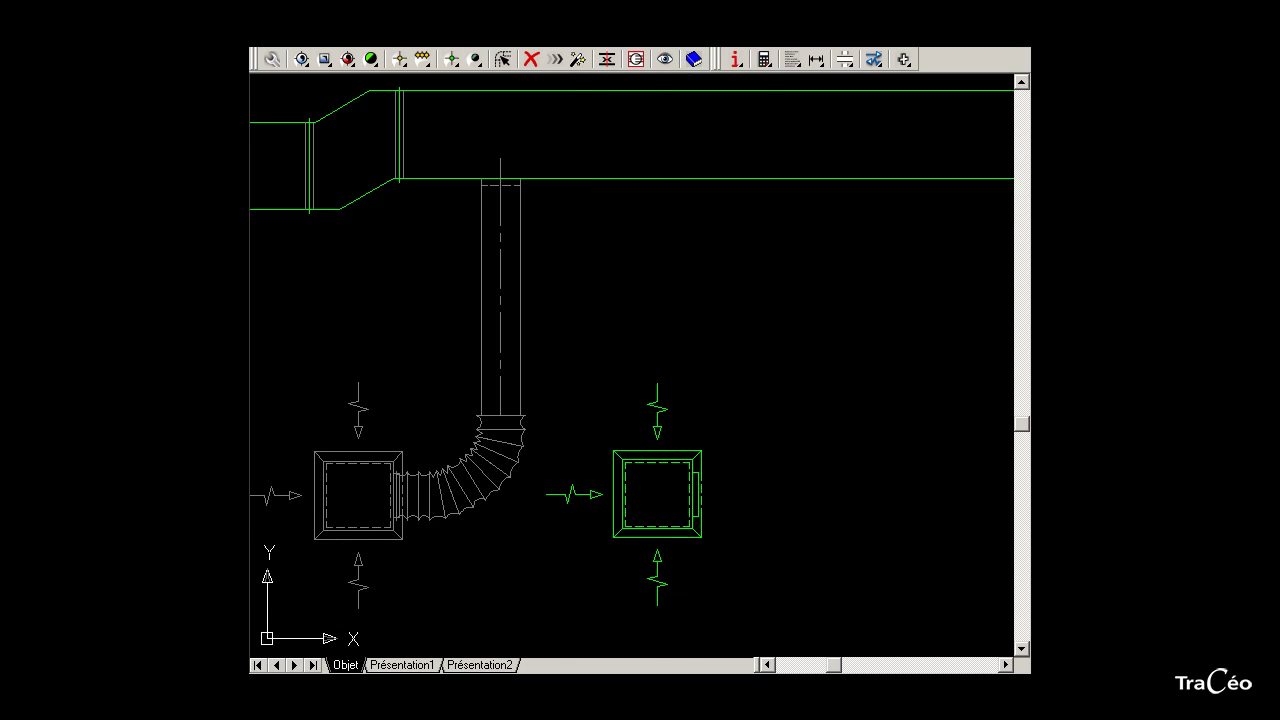
pyautogui.click(759, 513)
# - Bend the flexible duct upward, then continue it as a rigid duct toward the main run
pyautogui.click(790, 462)
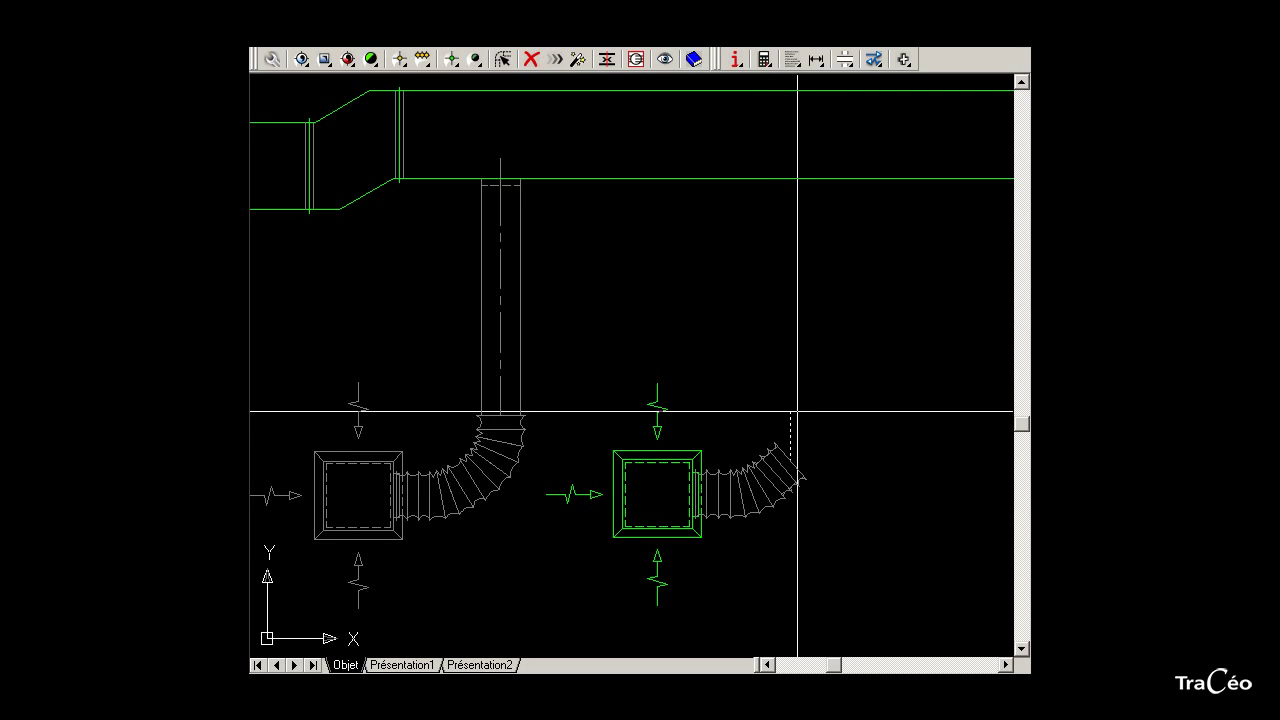
pyautogui.click(797, 404)
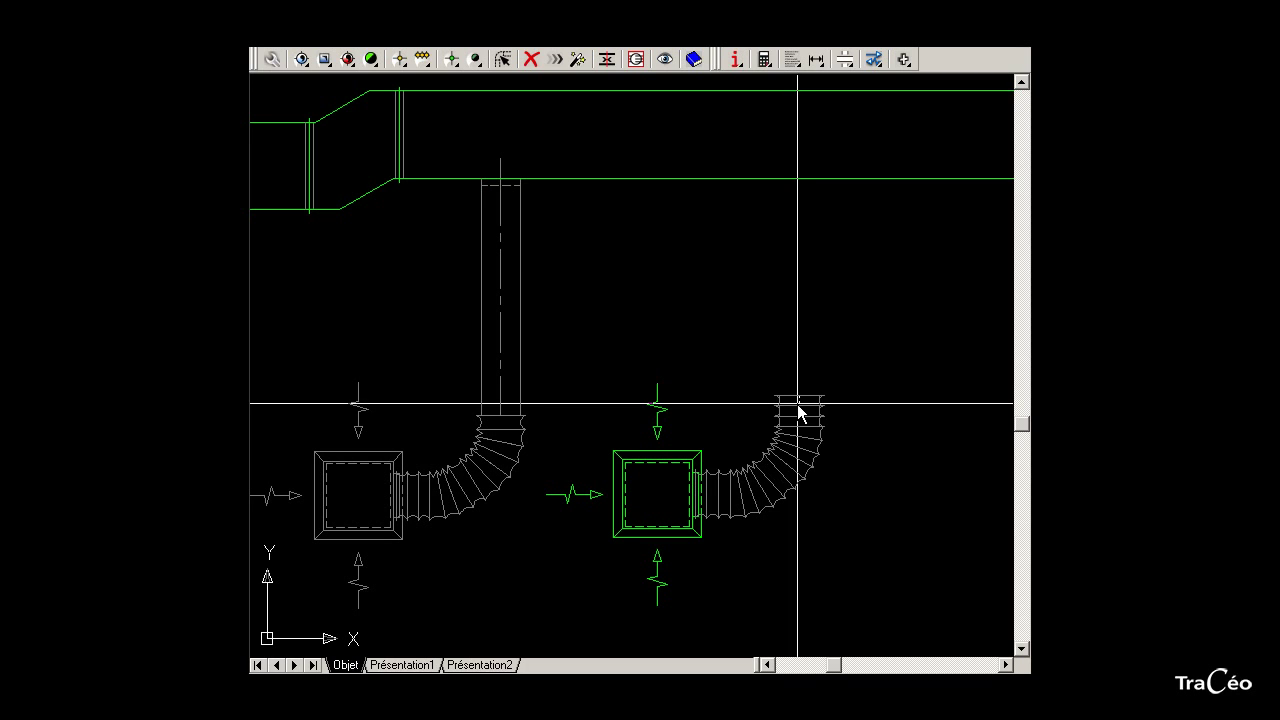
pyautogui.rightClick(797, 404)
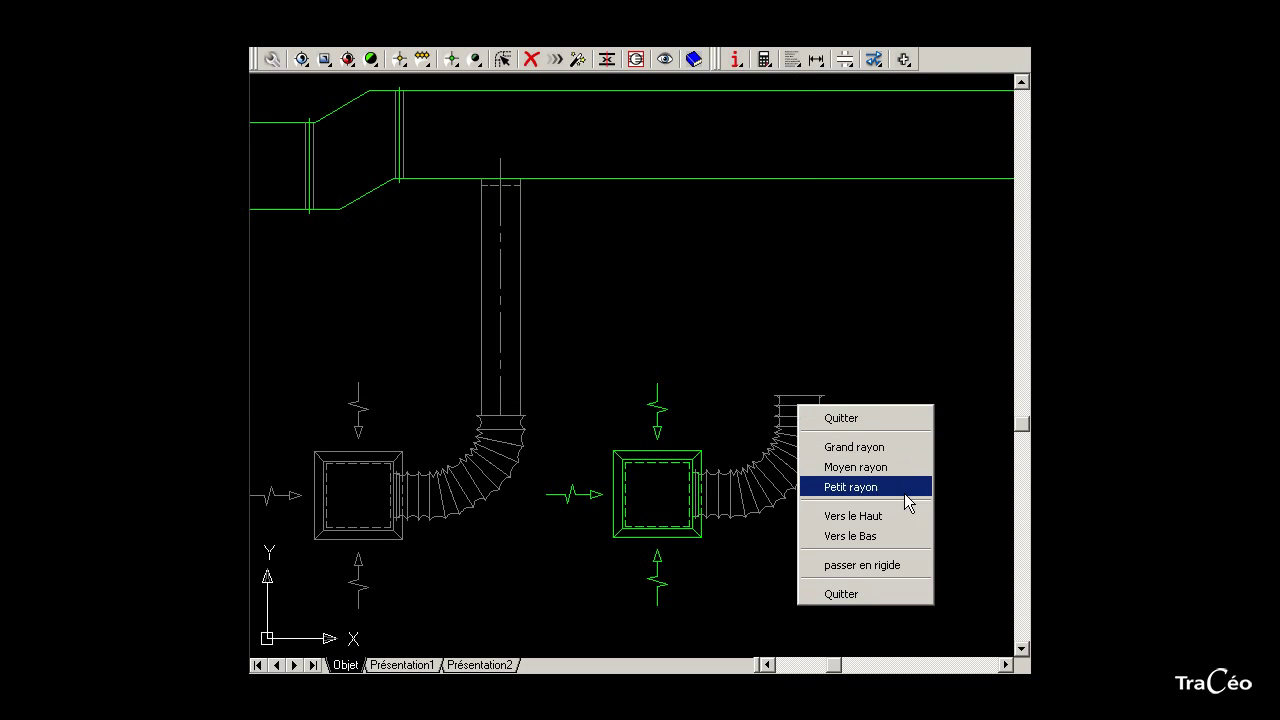
pyautogui.click(862, 565)
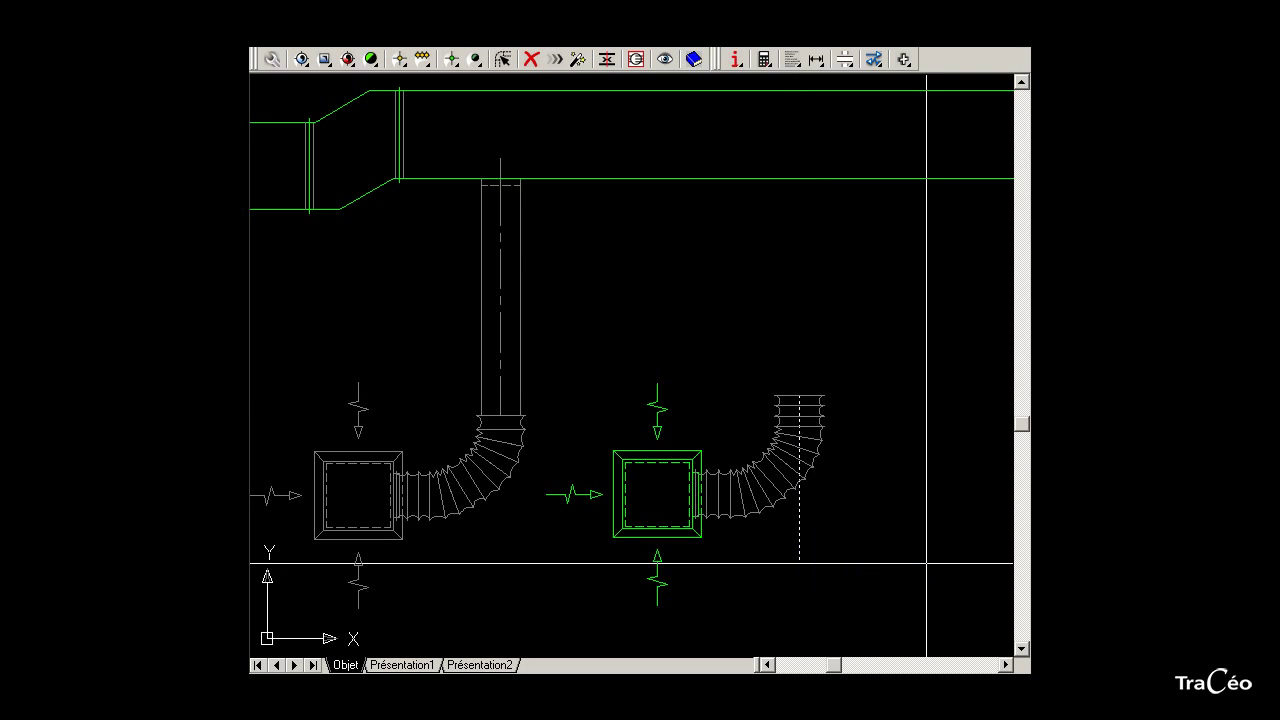
pyautogui.click(829, 290)
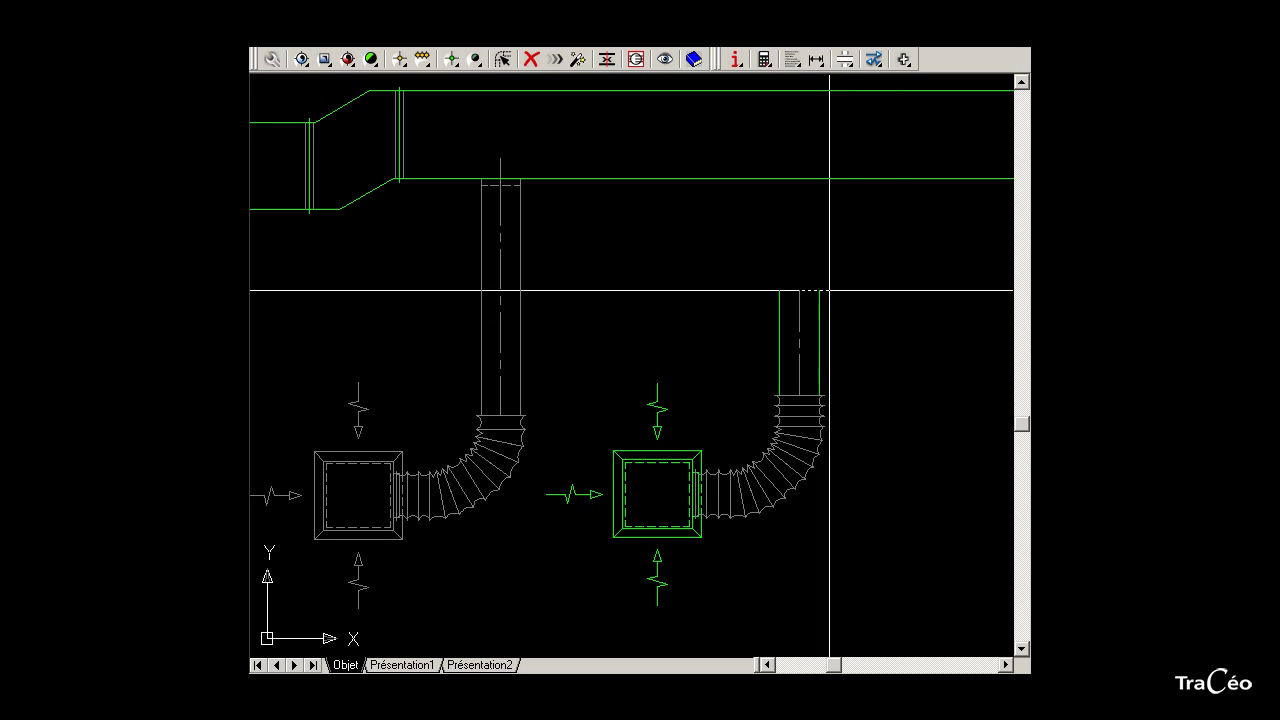
pyautogui.rightClick(829, 290)
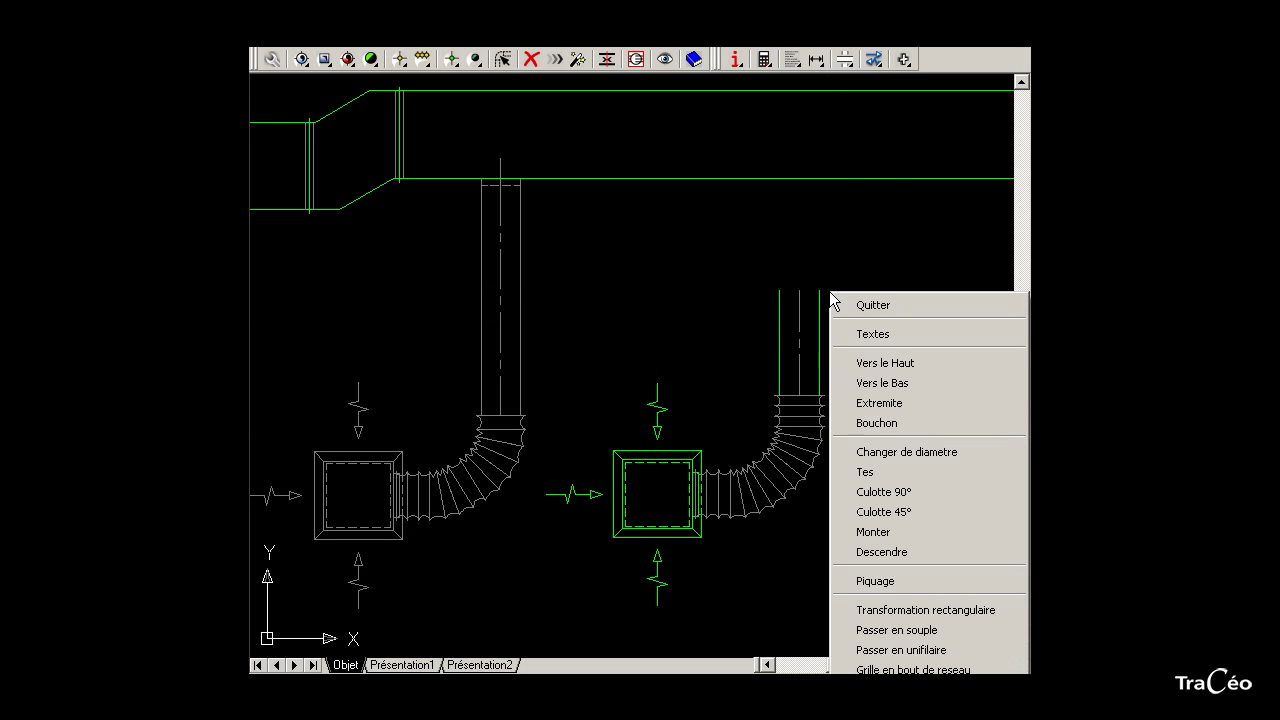
# - Tap the rising duct into the rectangular main duct using the Sur Rectangulaire circular tap
pyautogui.click(903, 590)
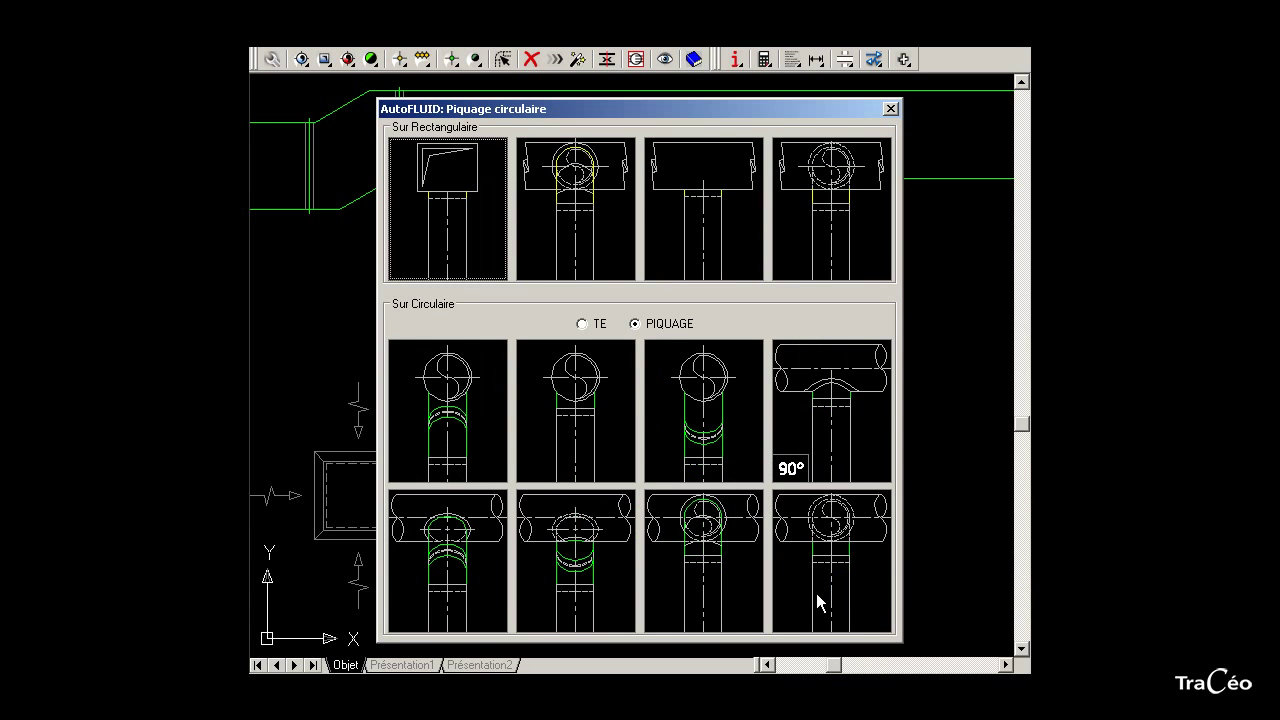
pyautogui.doubleClick(679, 222)
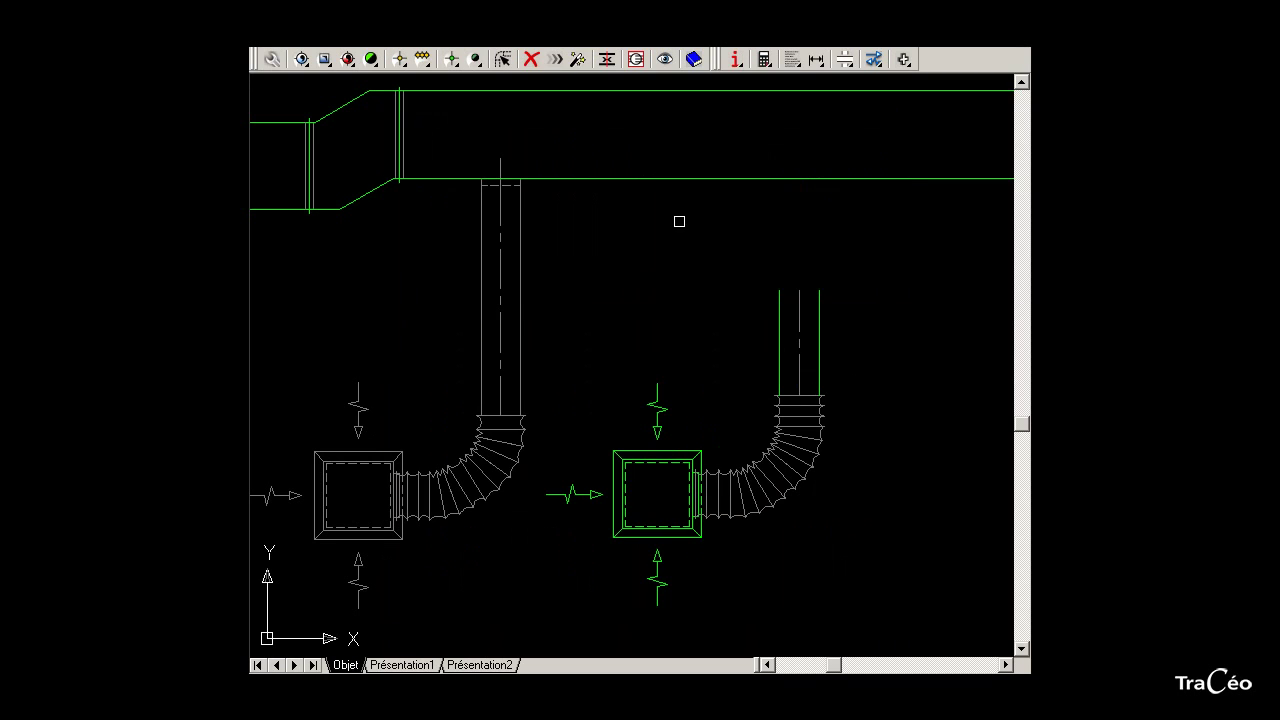
pyautogui.click(876, 177)
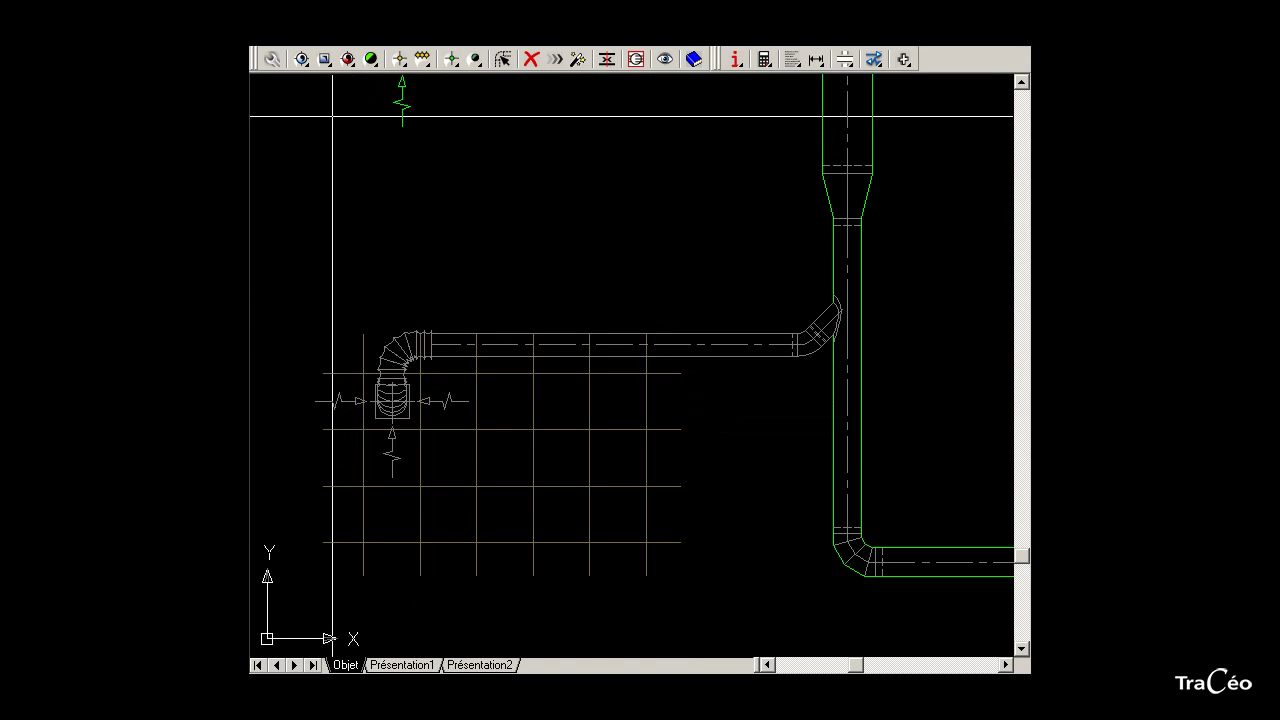
# - Start a new circular duct on the chosen air network at 200 mm diameter
pyautogui.moveTo(301, 59); pyautogui.dragTo(300, 86)
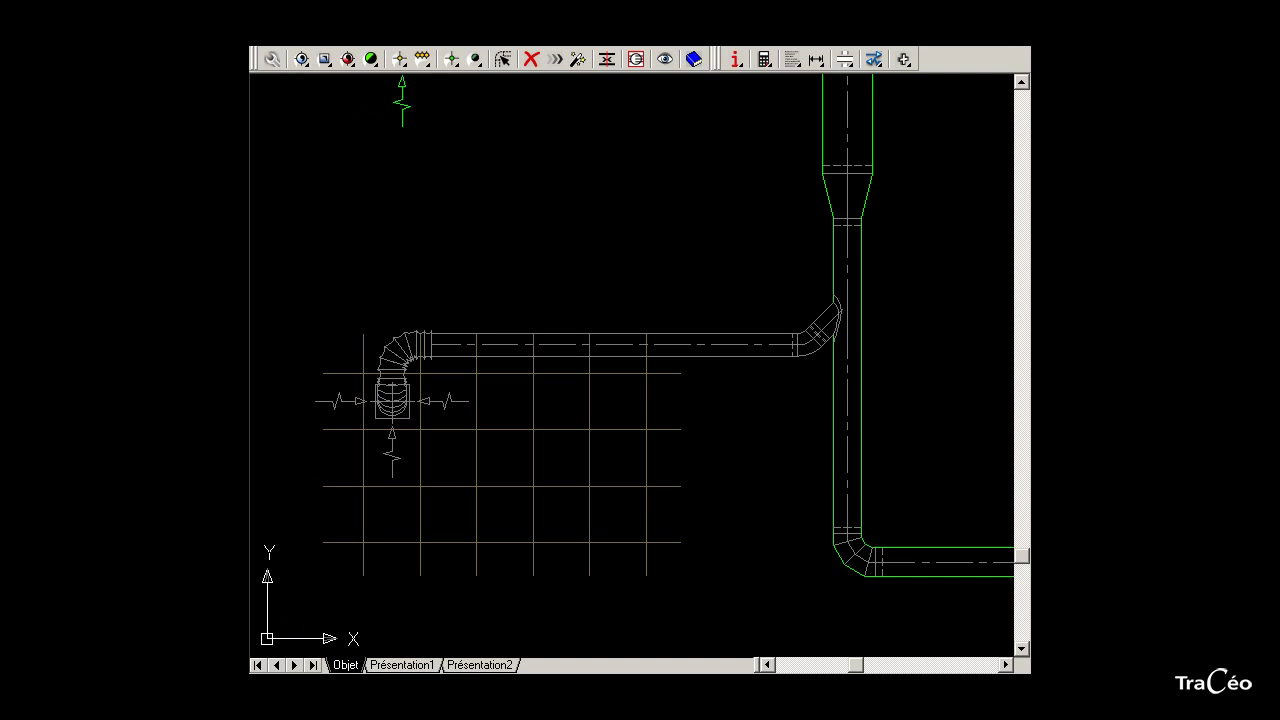
pyautogui.click(616, 500)
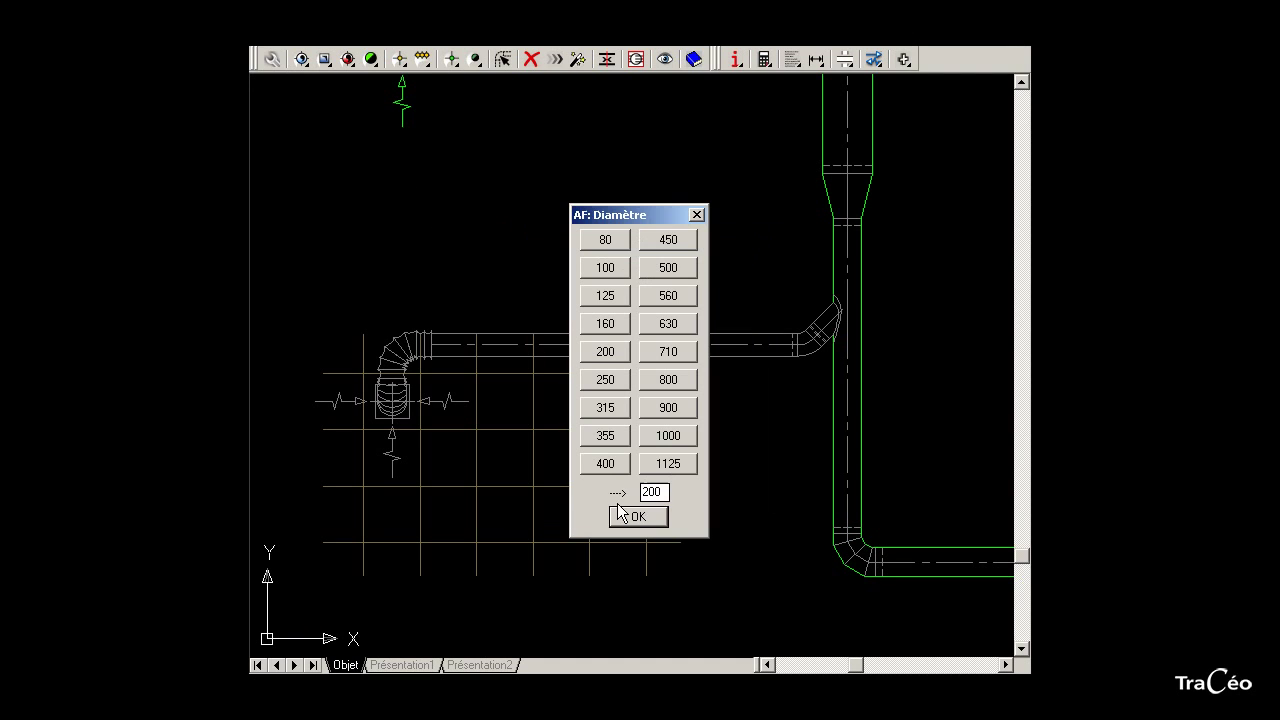
pyautogui.click(605, 352)
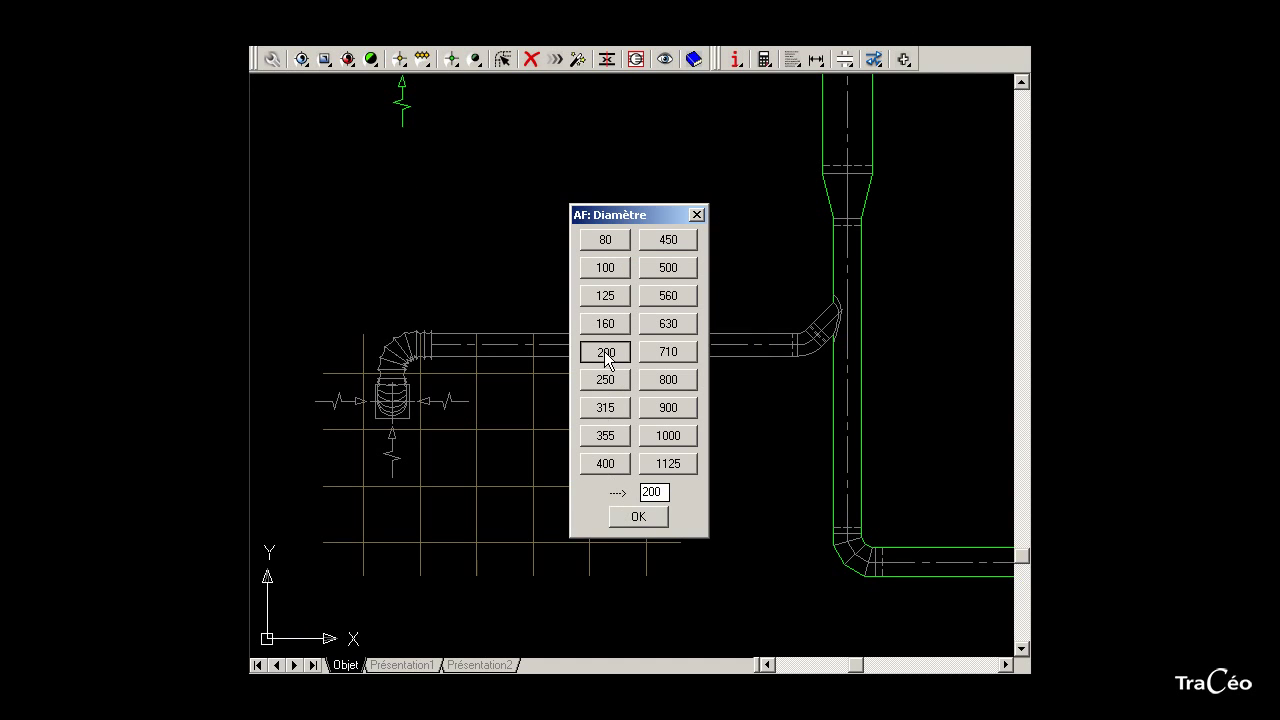
# - Set a Reprise end grille without plenum, 300 × 300, centred between two points
pyautogui.rightClick(544, 244)
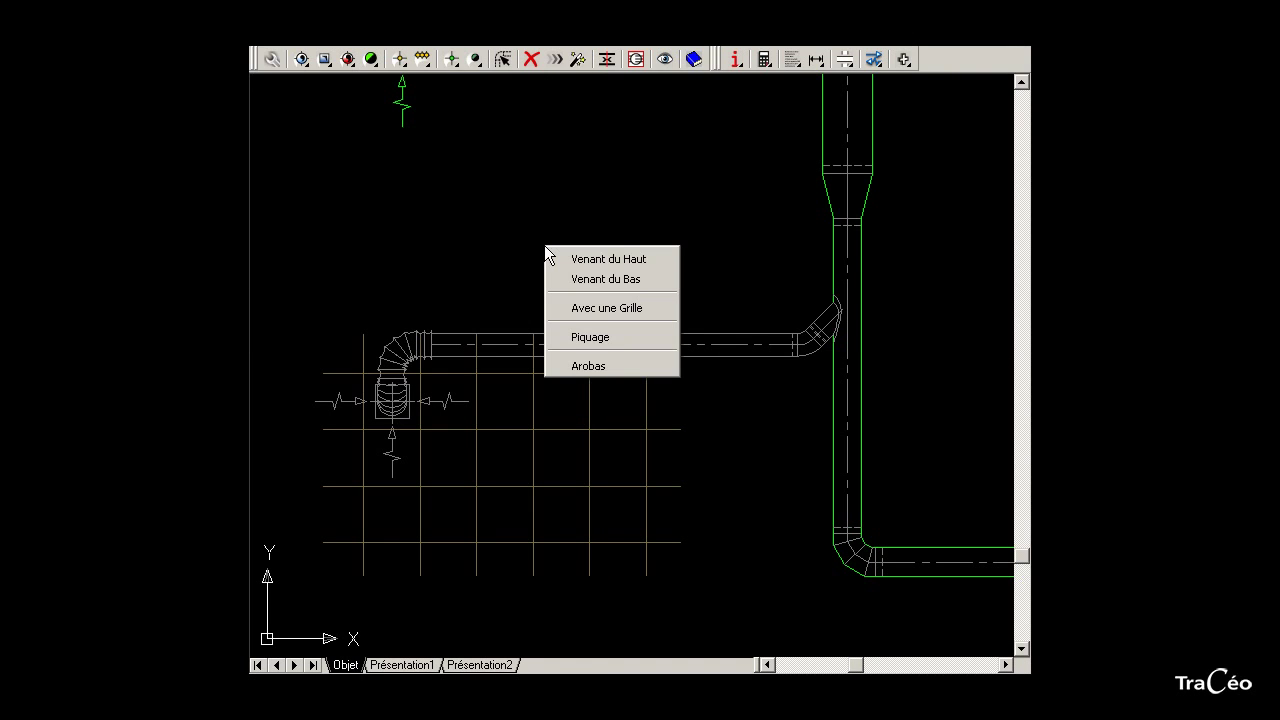
pyautogui.click(608, 311)
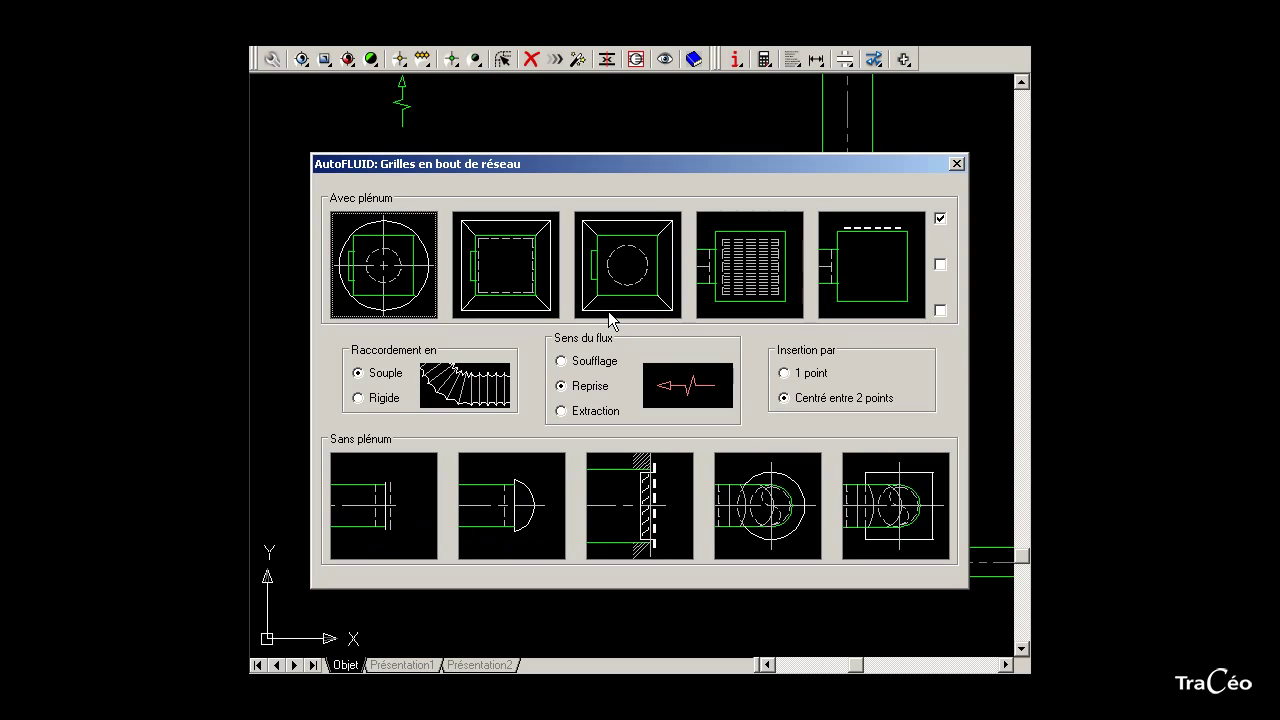
pyautogui.click(584, 390)
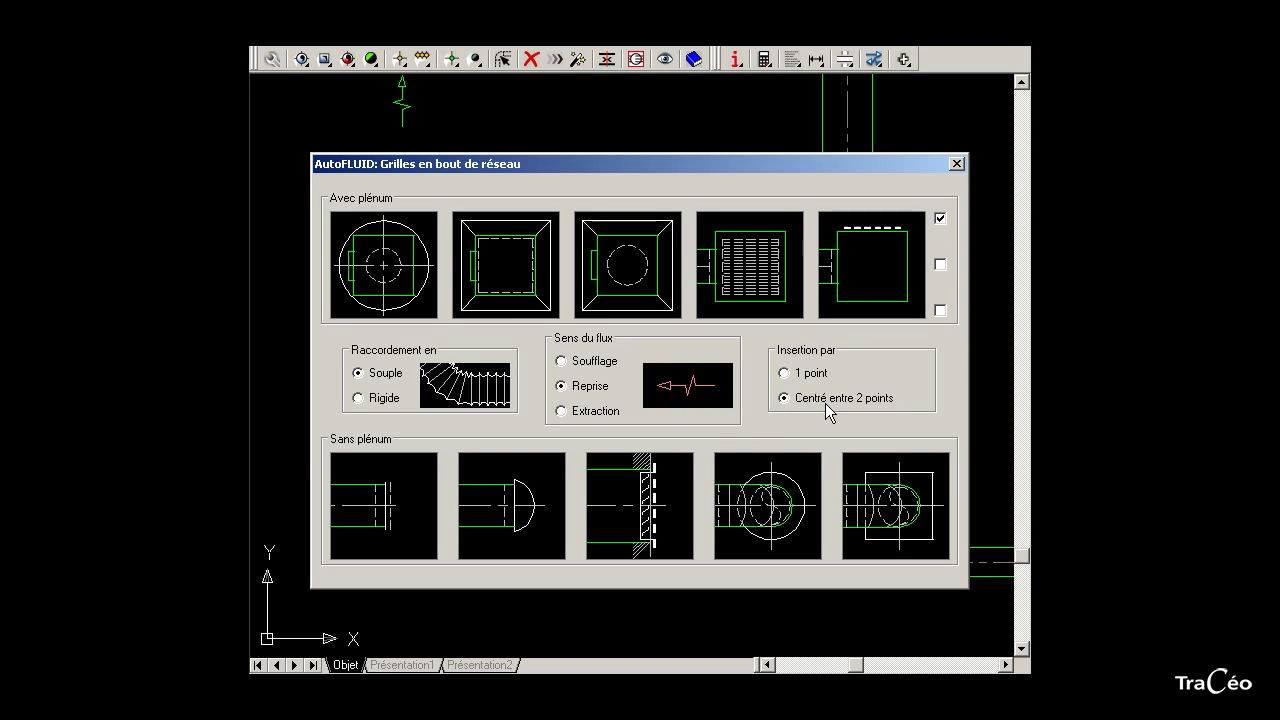
pyautogui.click(895, 508)
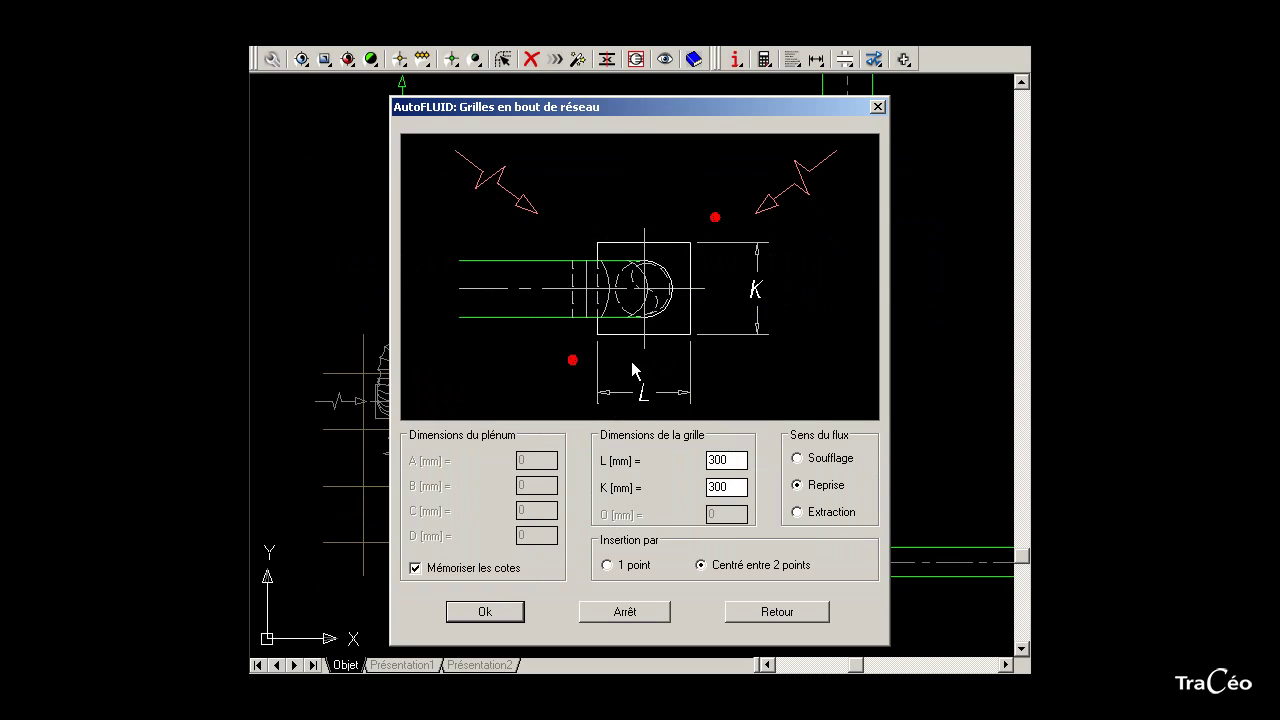
pyautogui.click(497, 618)
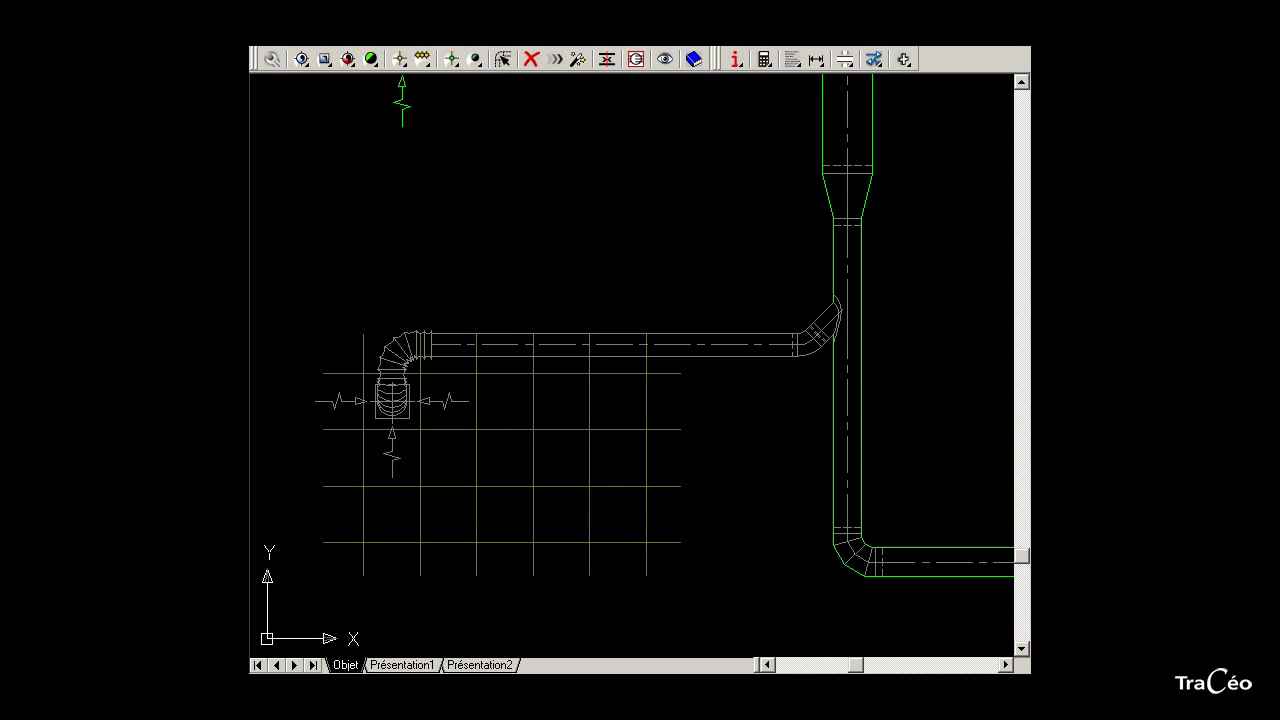
# - Centre the 300×300 grille in a ceiling-grid cell and place its airflow arrows with Ortho on
pyautogui.click(476, 486)
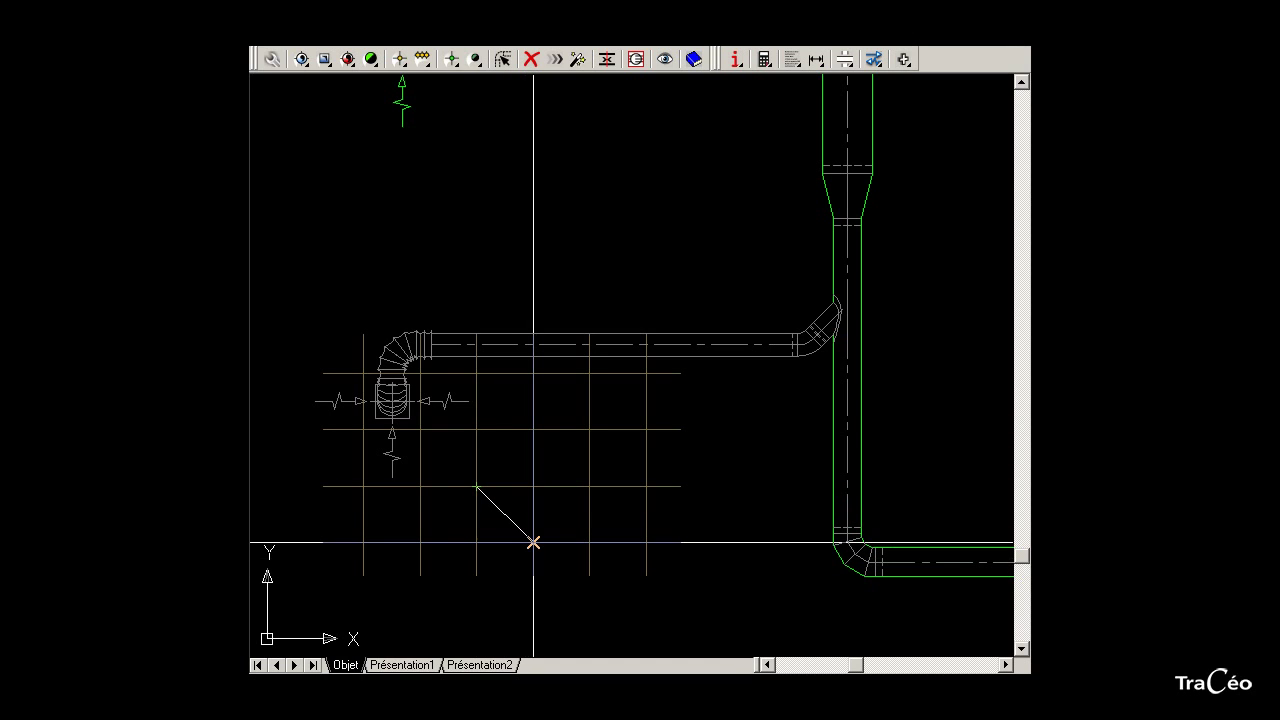
pyautogui.click(533, 542)
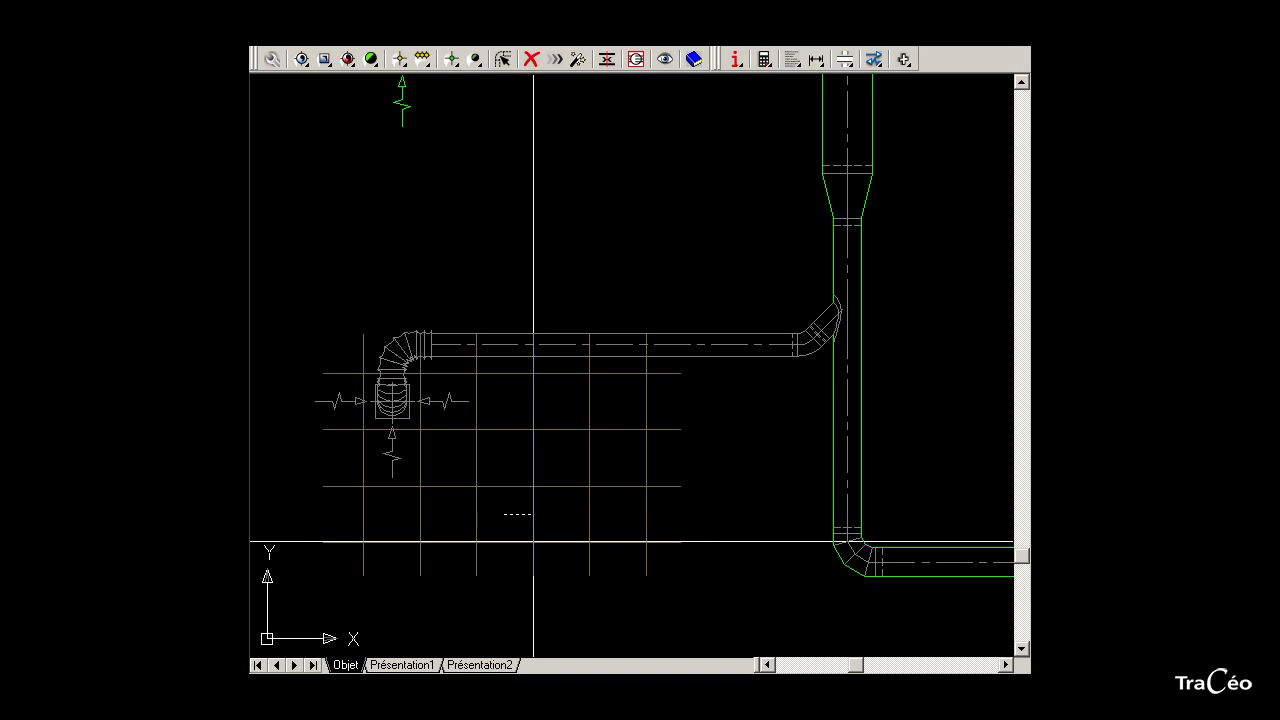
pyautogui.click(516, 486)
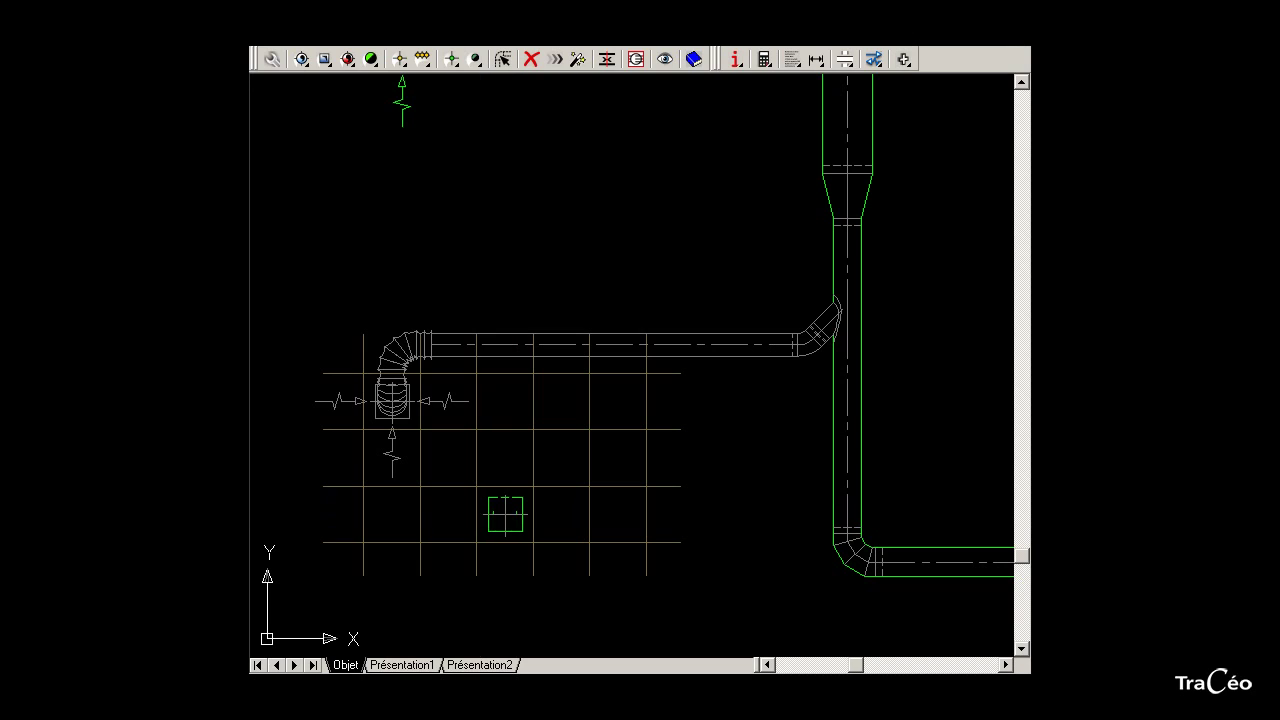
pyautogui.press('F8')
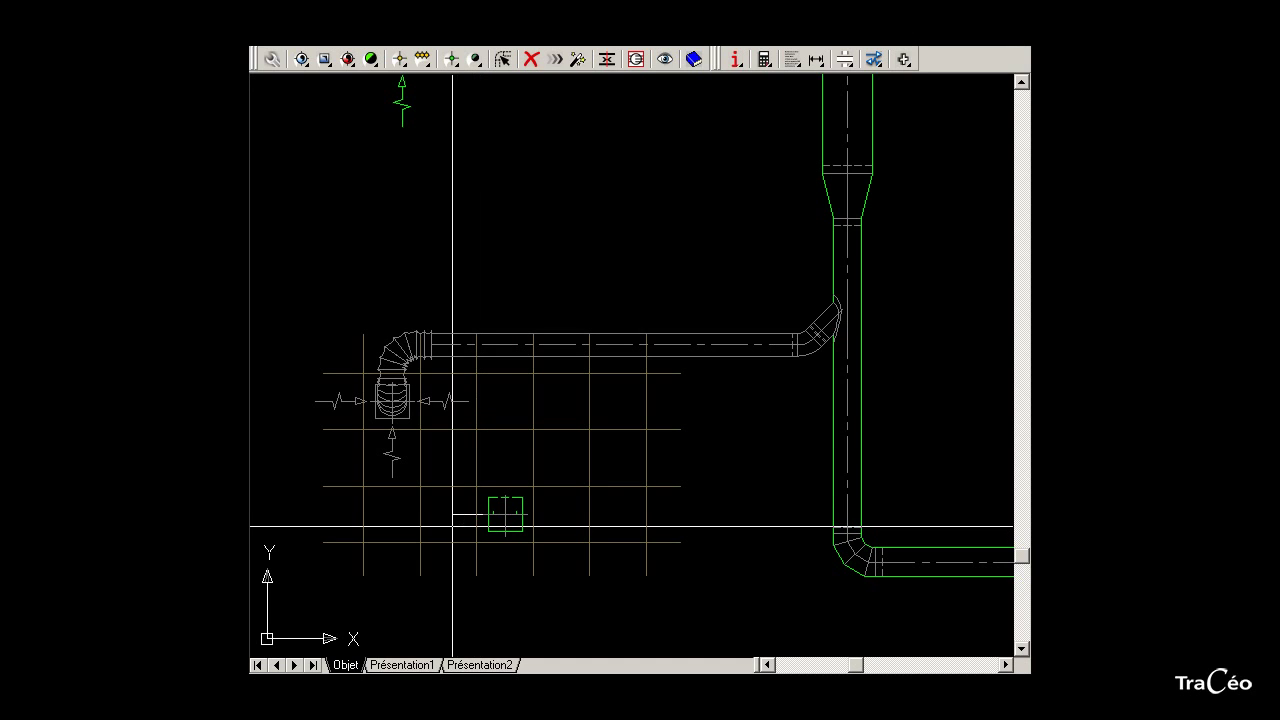
pyautogui.click(453, 526)
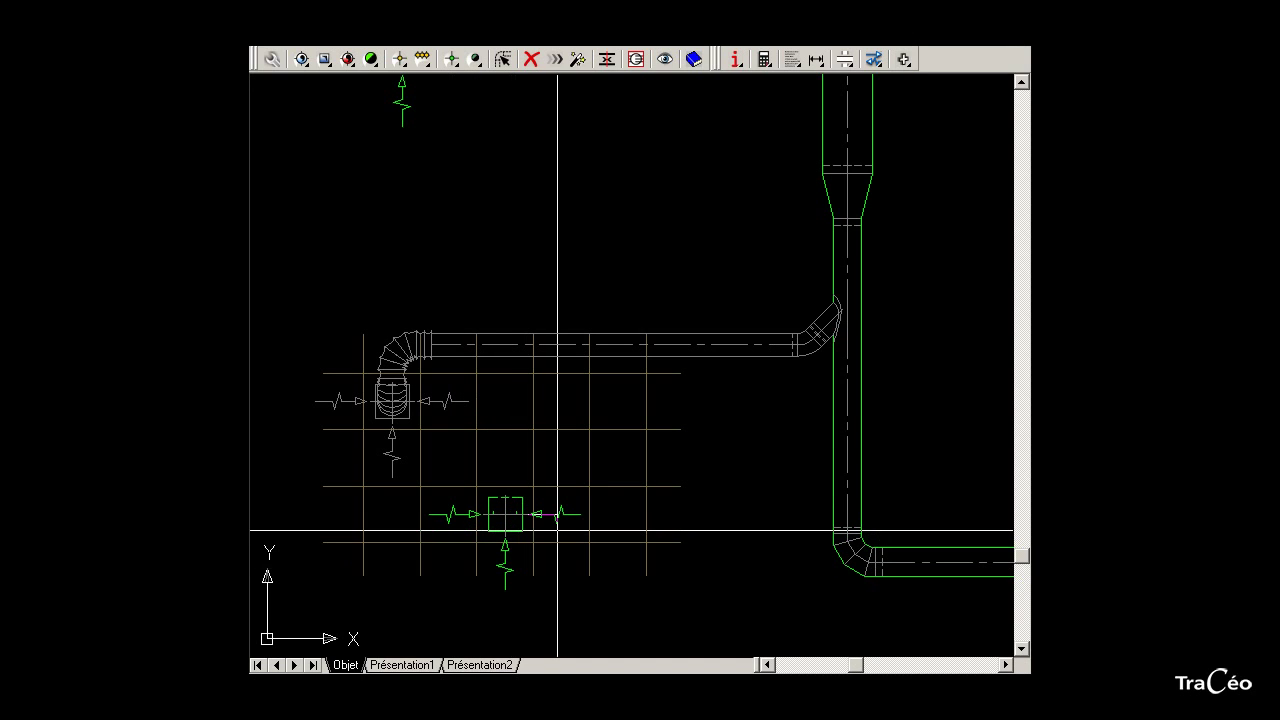
# - Draw an elbow up from the grille, then run a rigid duct right toward the vertical main
pyautogui.click(514, 471)
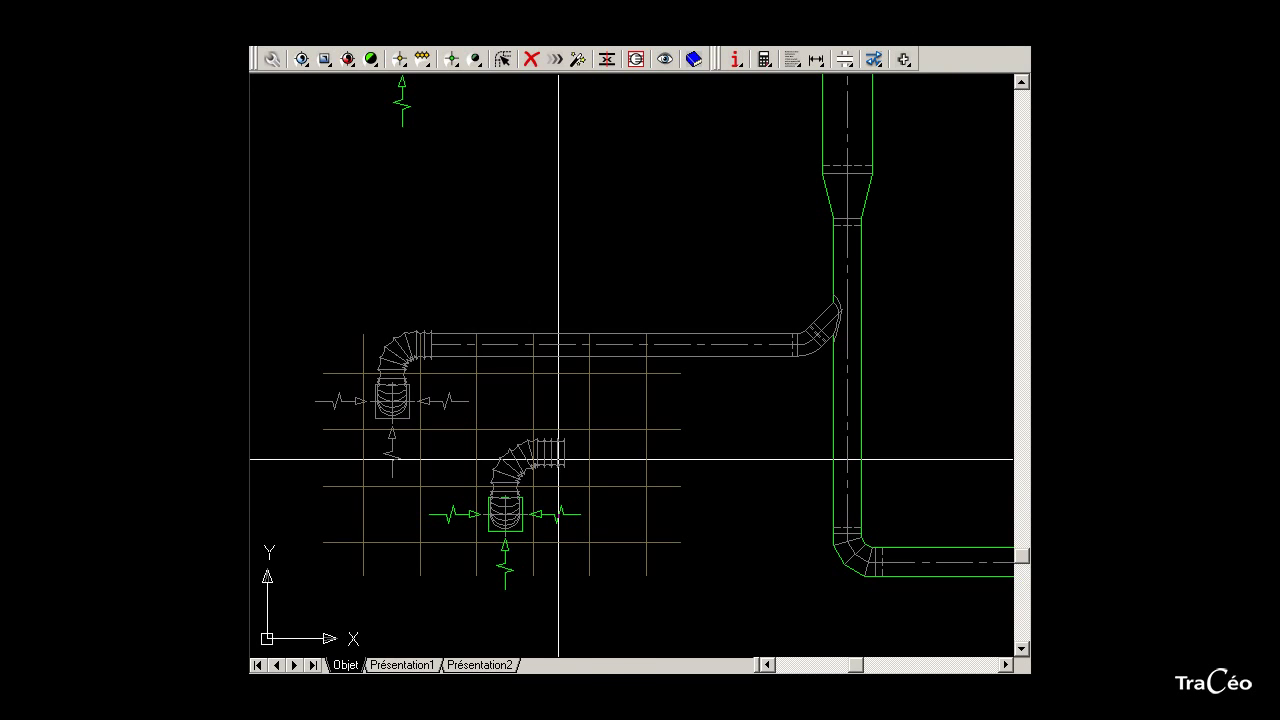
pyautogui.rightClick(558, 460)
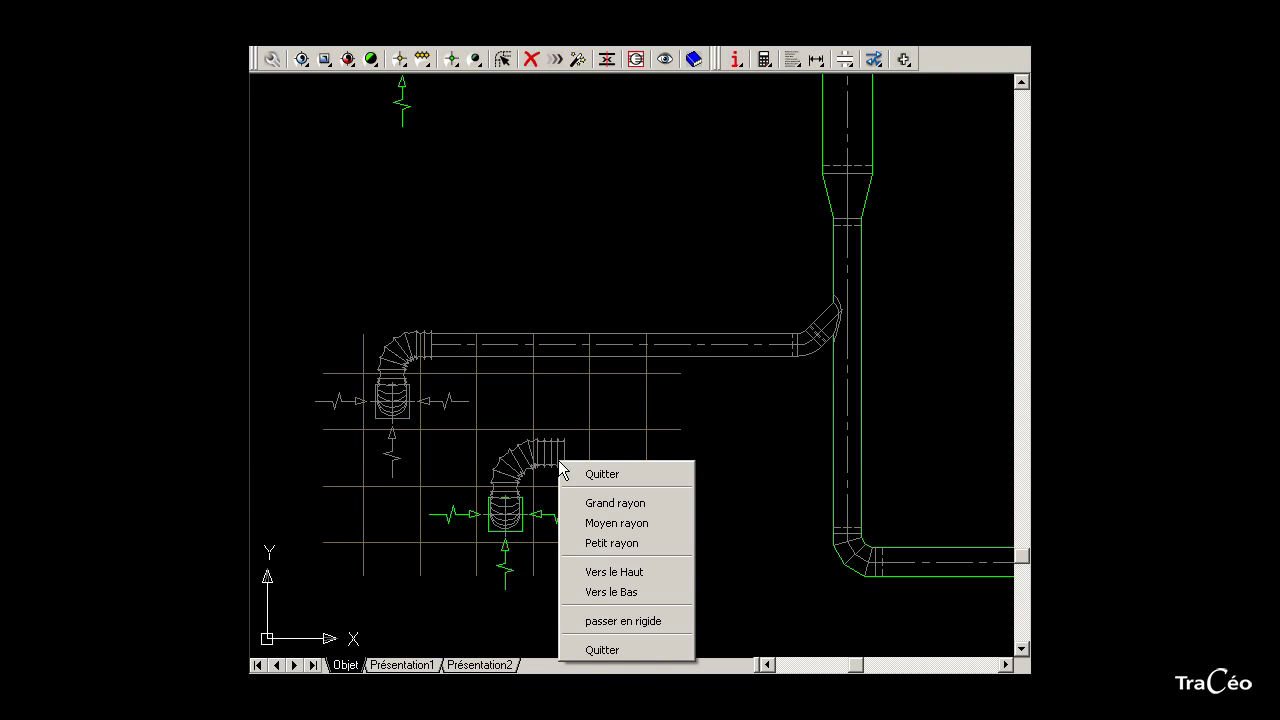
pyautogui.click(659, 620)
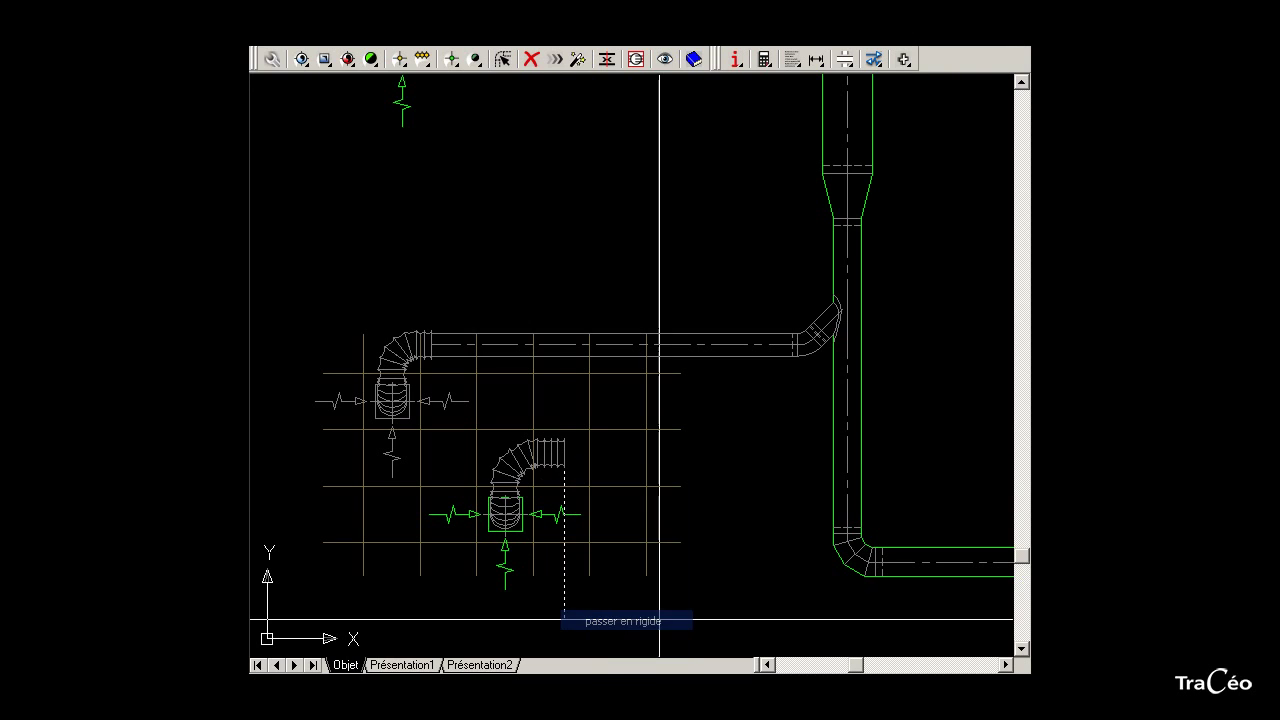
pyautogui.click(760, 484)
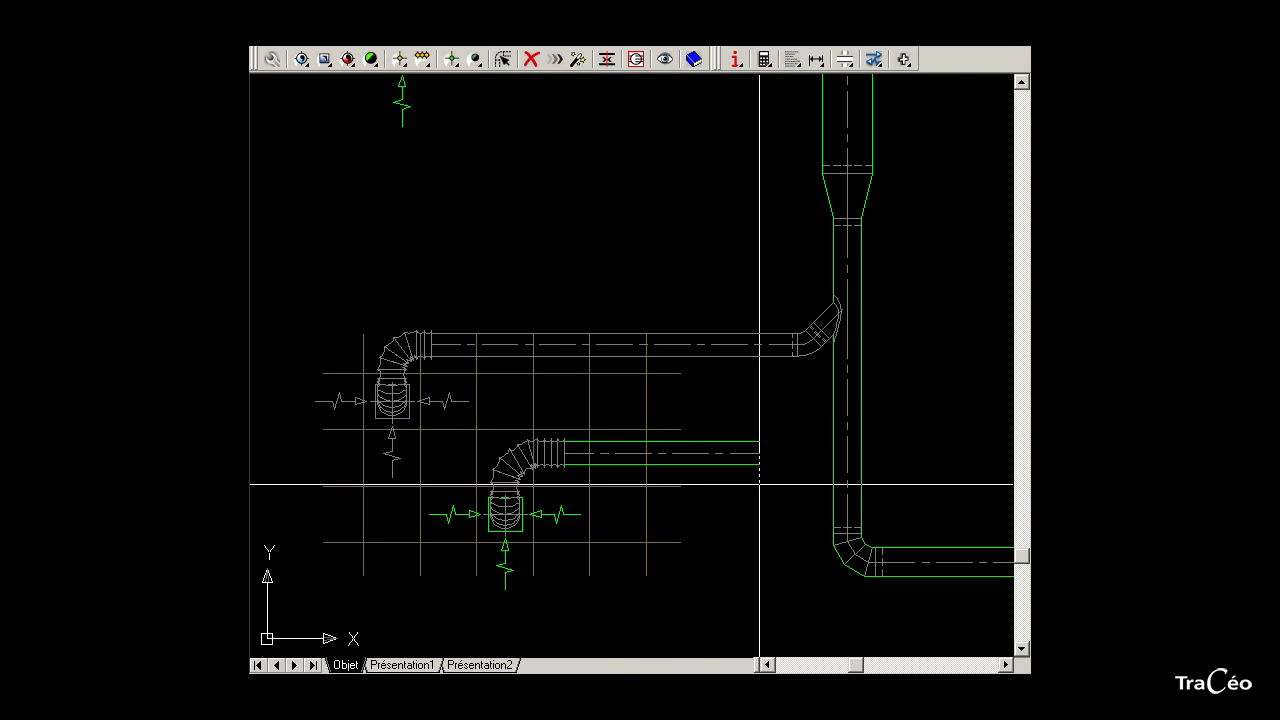
# - Tap the new duct into the vertical main duct with a 45° circular tap
pyautogui.rightClick(760, 484)
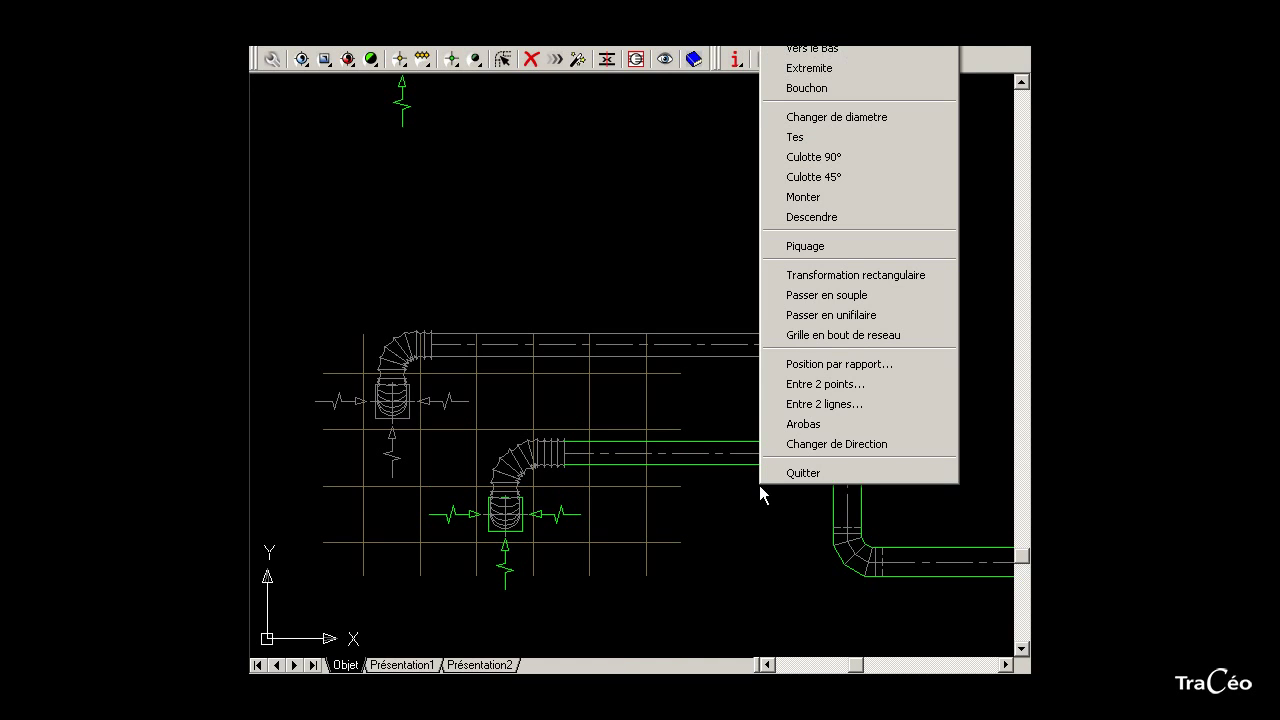
pyautogui.click(917, 246)
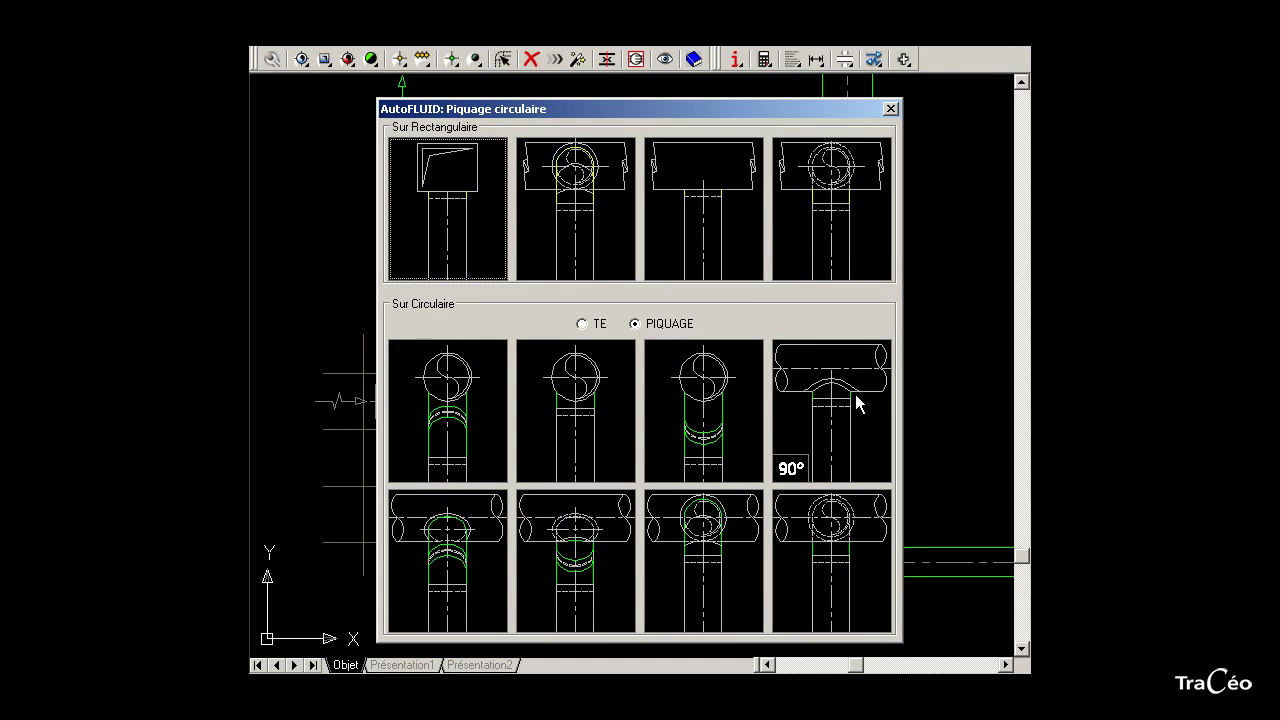
pyautogui.click(797, 470)
pyautogui.click(830, 405)
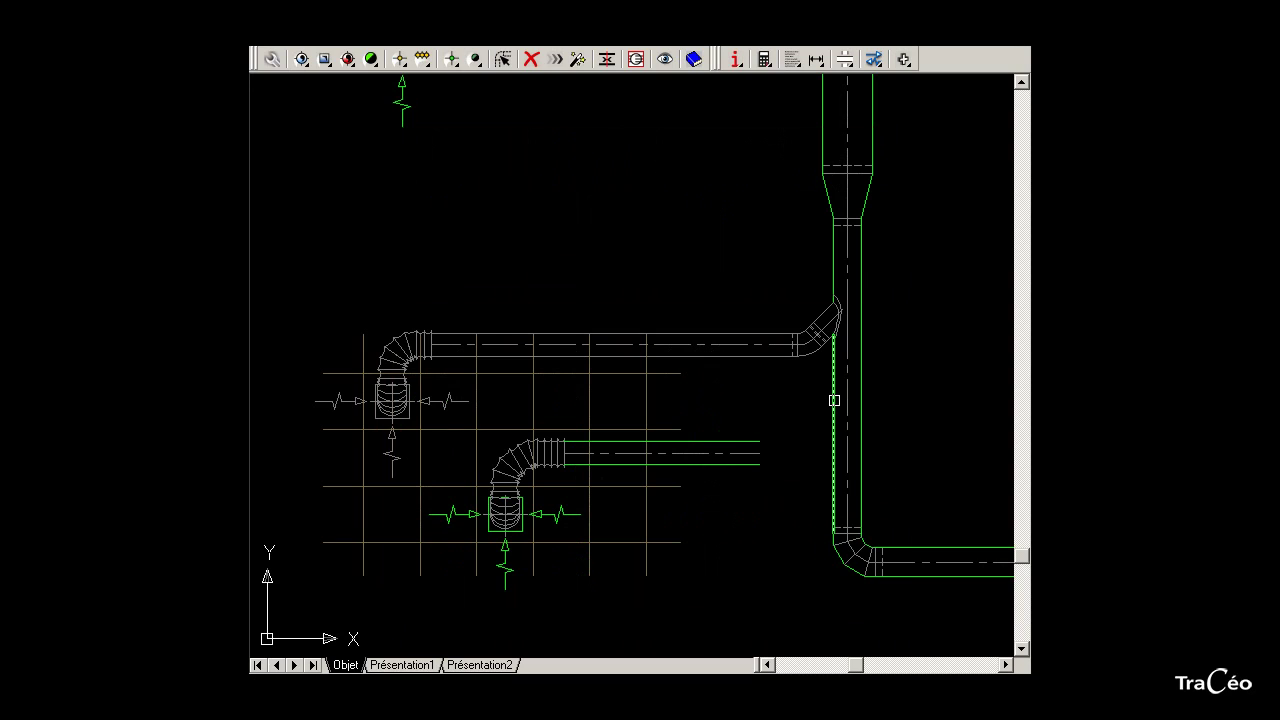
pyautogui.click(834, 400)
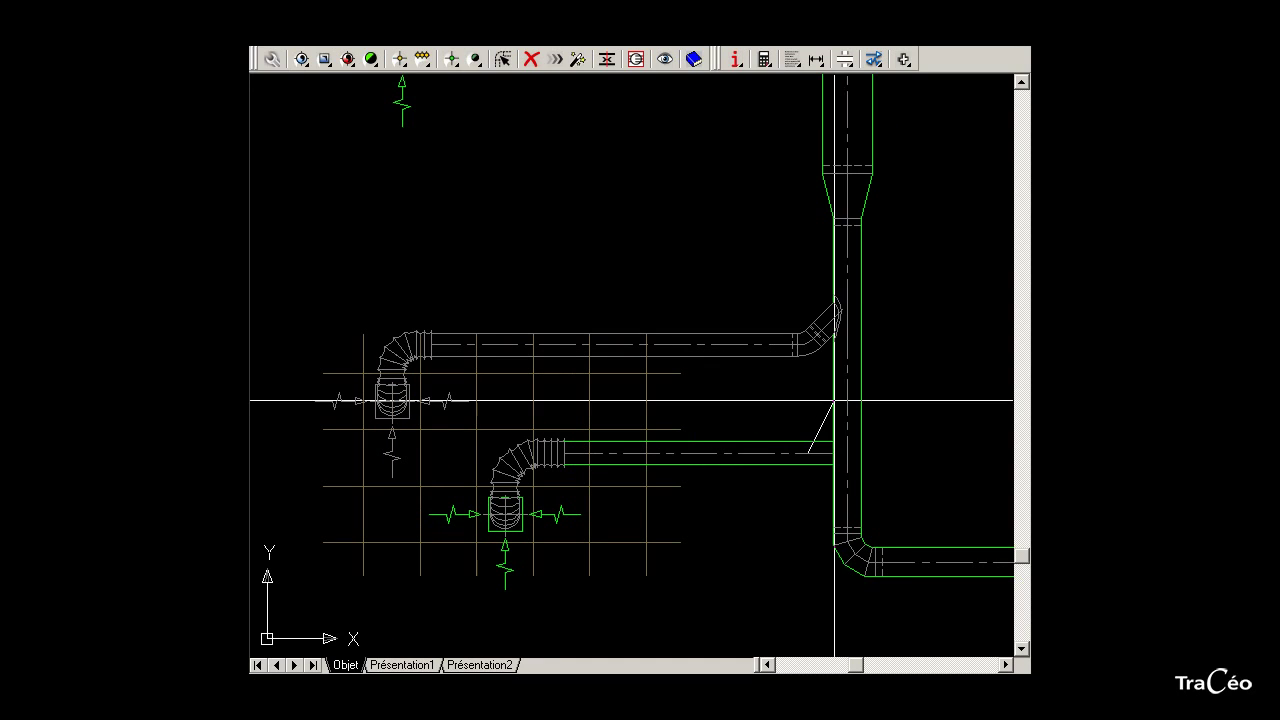
pyautogui.click(908, 352)
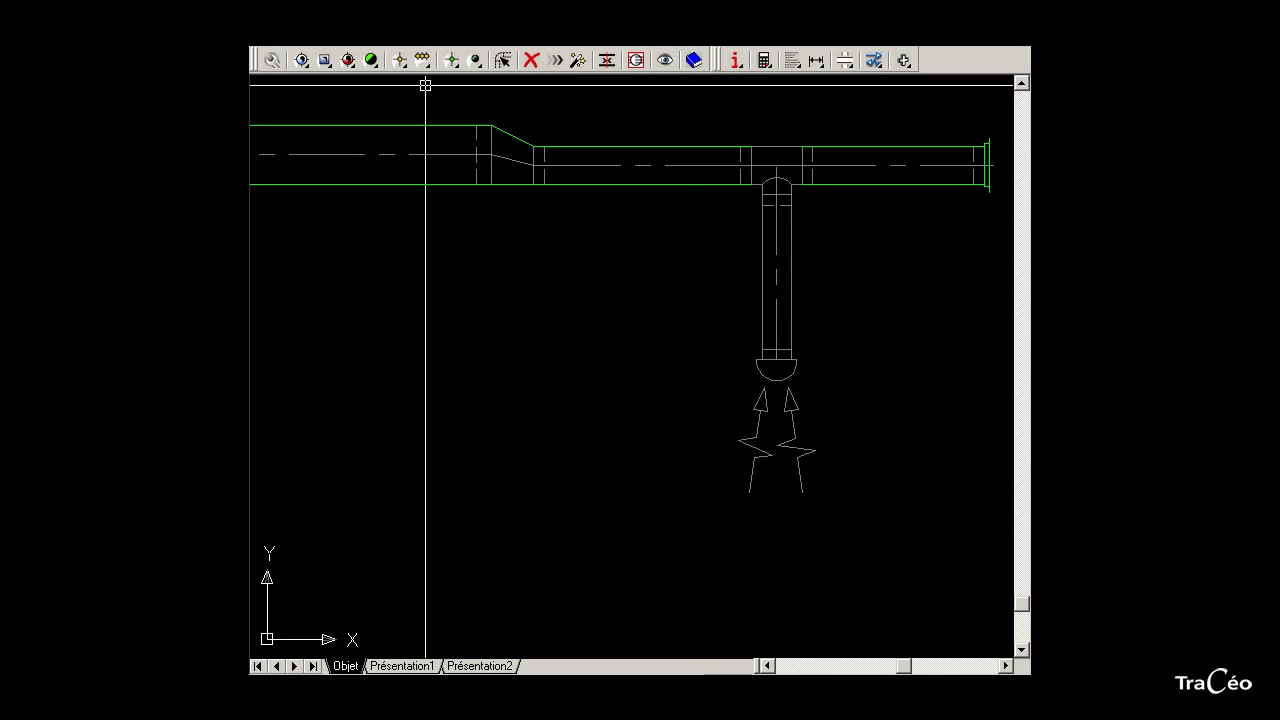
# - Start a new Air extrait circular duct with a 125 mm diameter
pyautogui.click(299, 60)
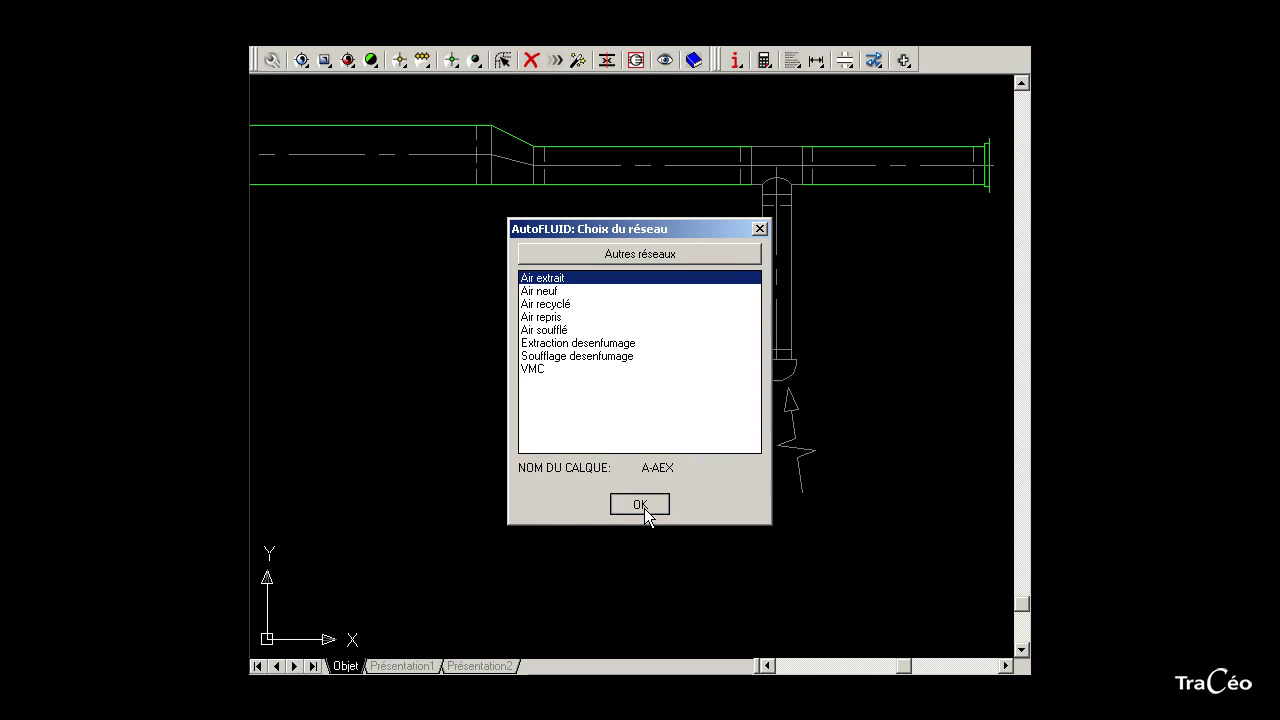
pyautogui.click(640, 505)
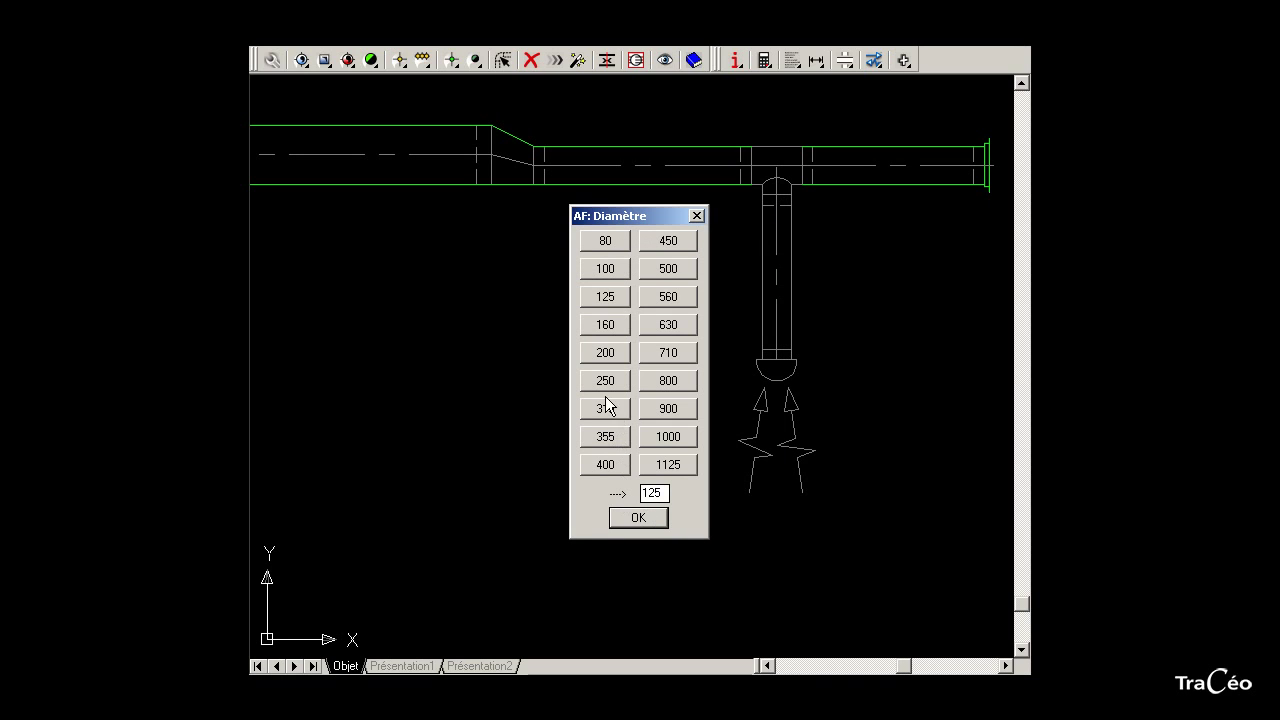
pyautogui.click(603, 296)
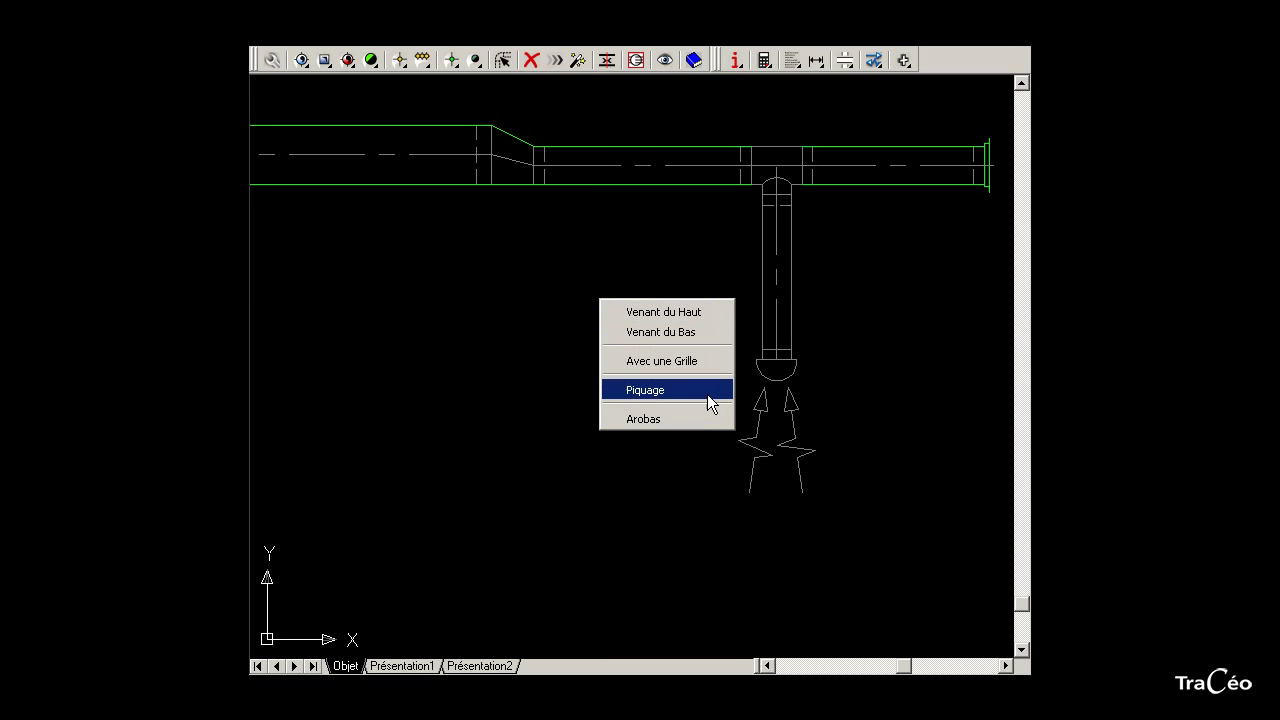
# - Tee the branch off the horizontal circular duct near its right end
pyautogui.click(707, 392)
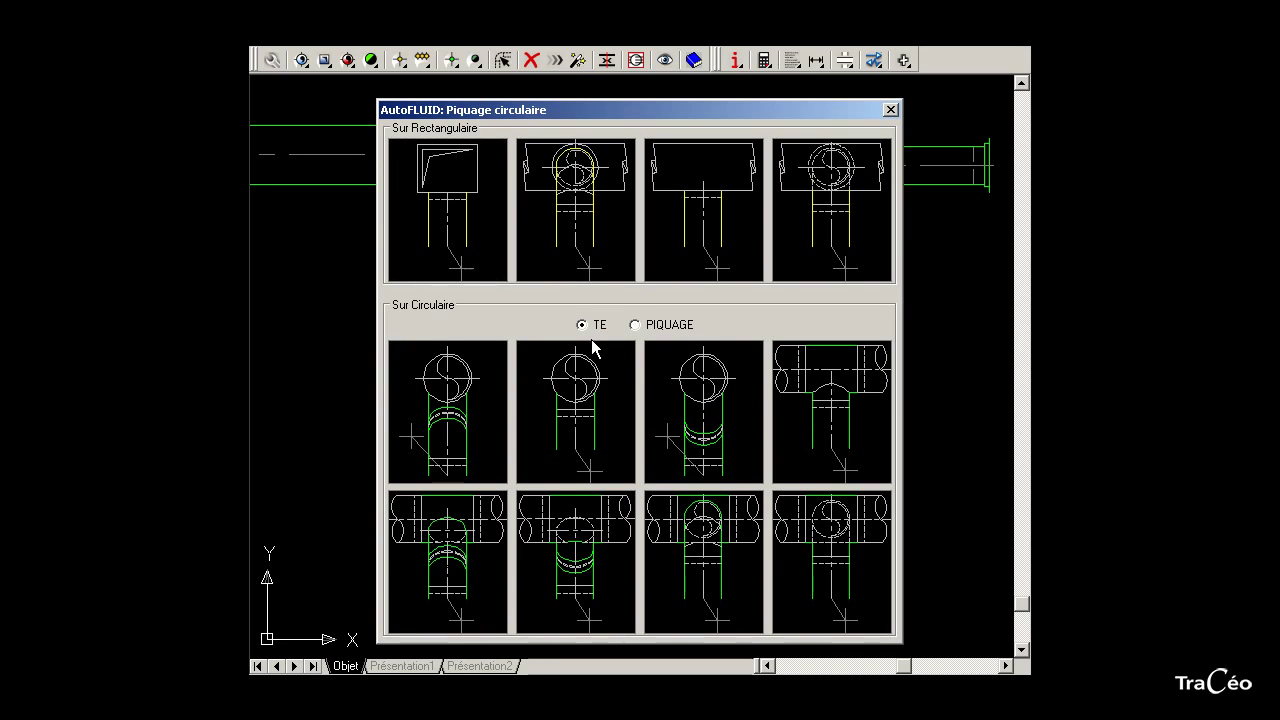
pyautogui.click(831, 404)
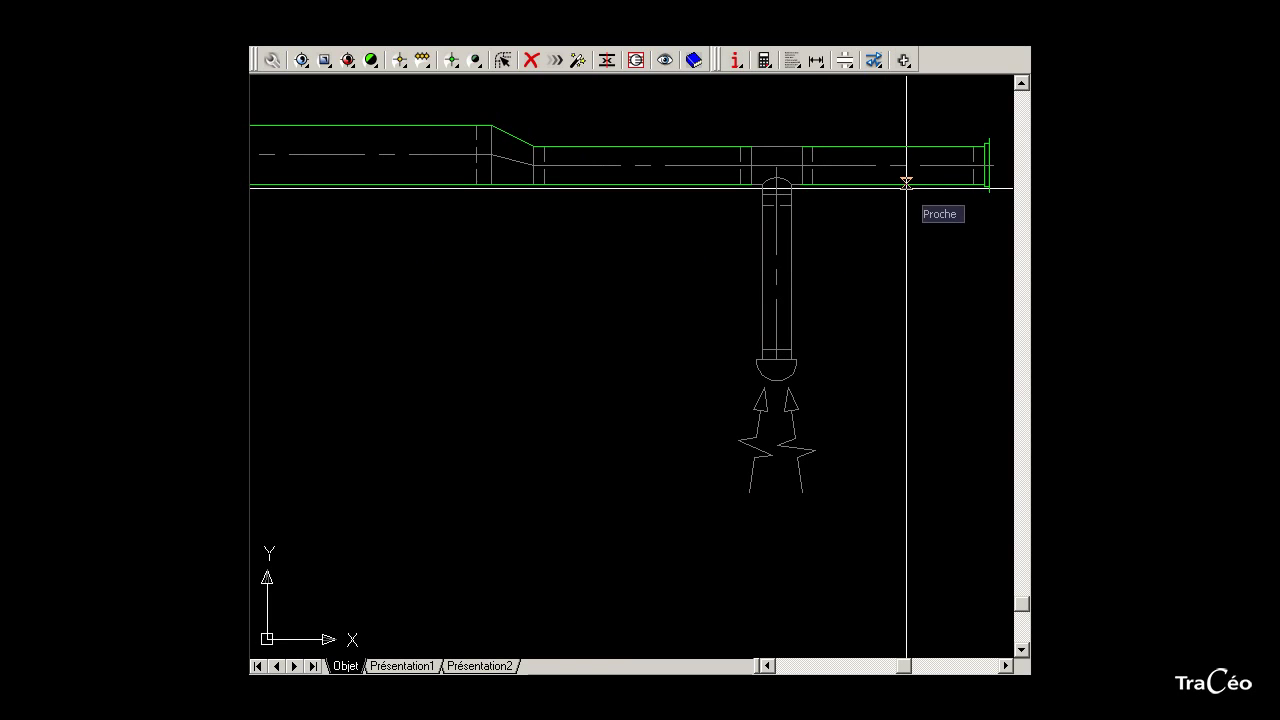
pyautogui.click(906, 186)
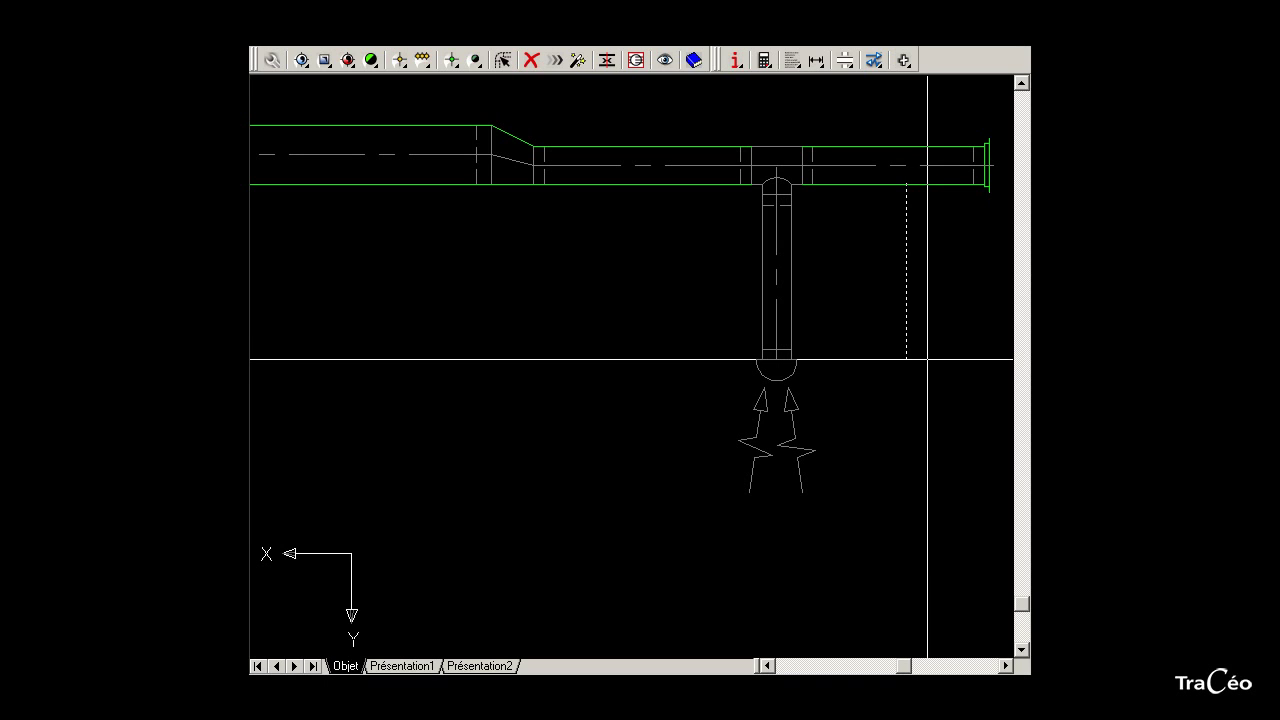
# - Drop a branch from the tee and end it with a half-round sans-plénum Reprise grille
pyautogui.click(928, 359)
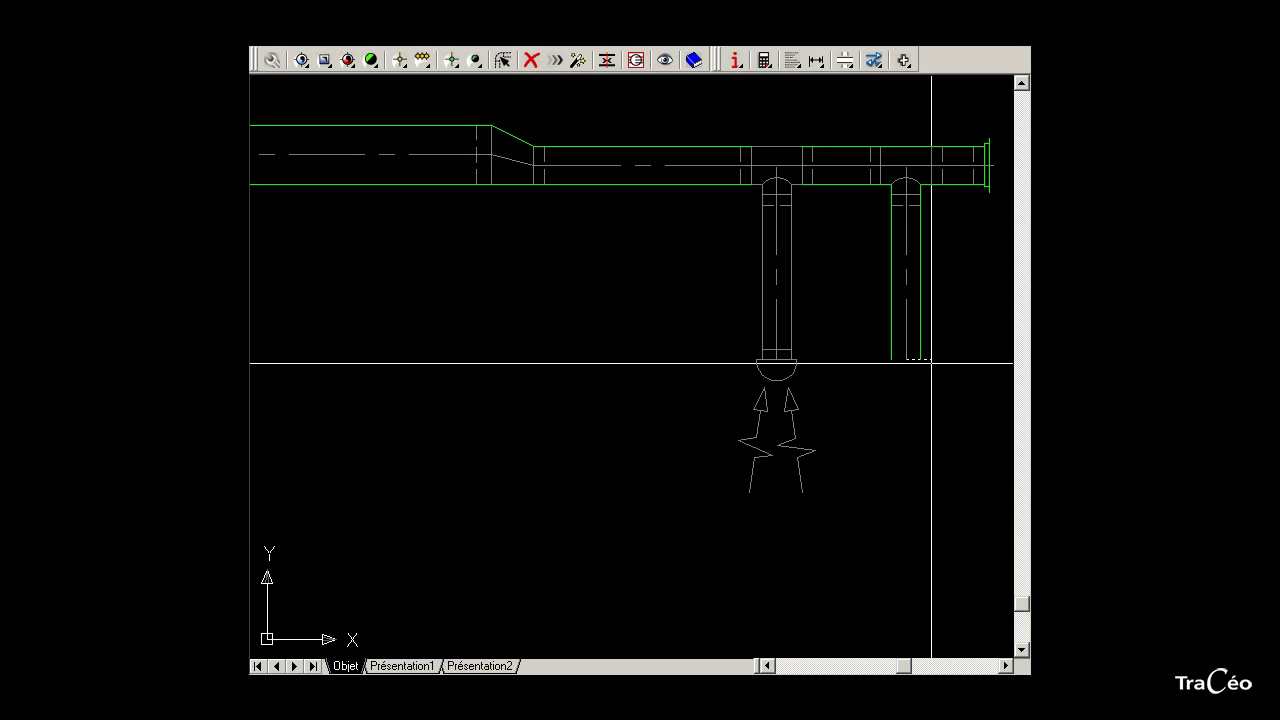
pyautogui.rightClick(931, 363)
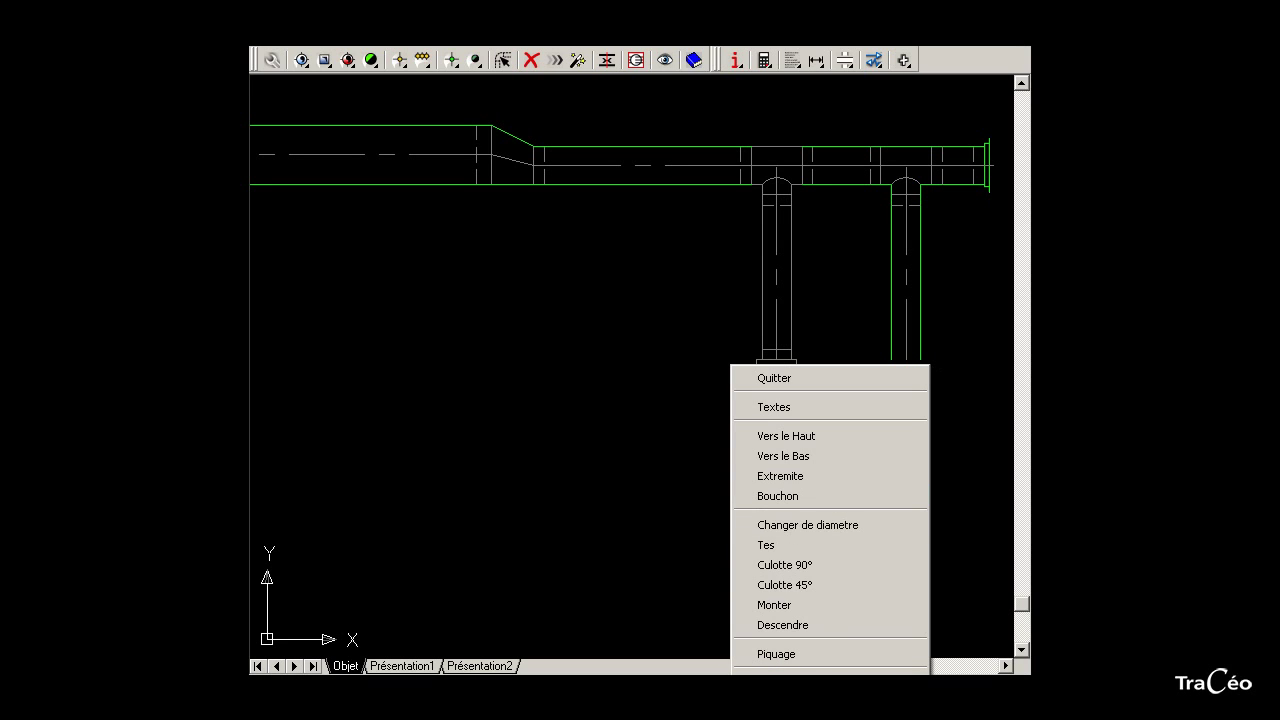
pyautogui.click(780, 476)
pyautogui.doubleClick(527, 527)
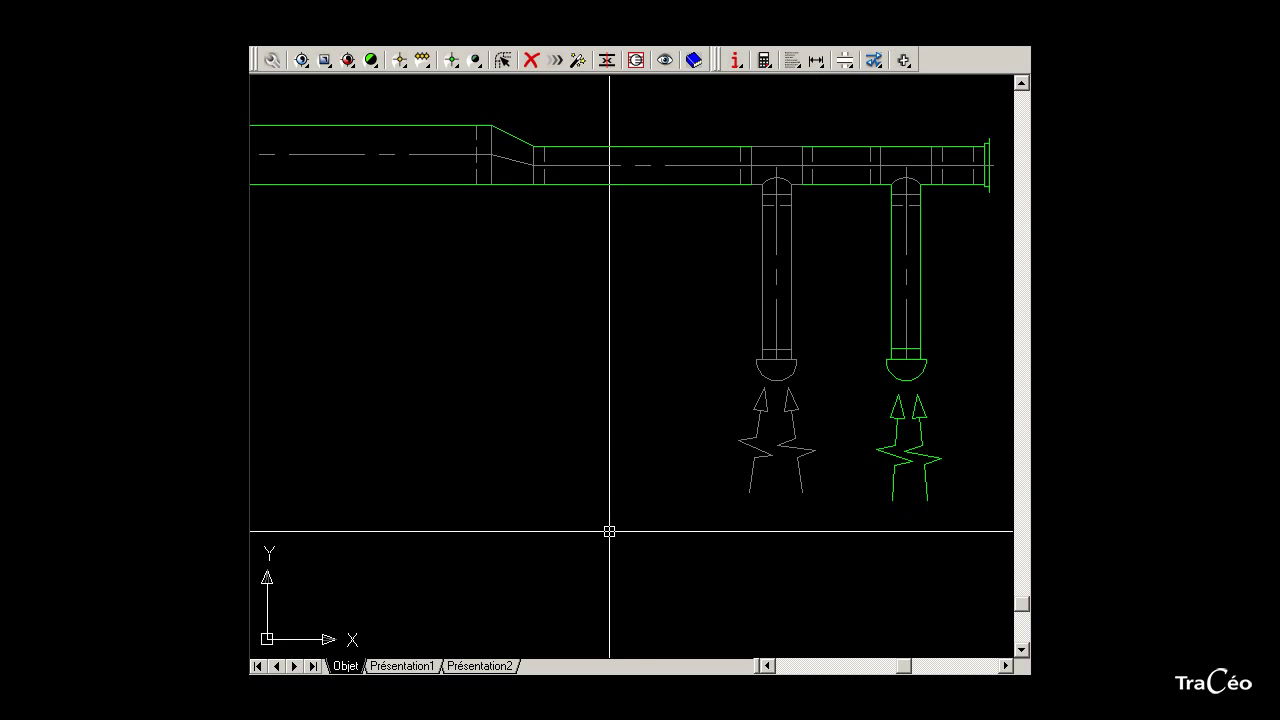
# - Convert the right-hand tee to a cross with Reprise sur TES -> CROIX, adding a 125 mm upward branch
pyautogui.moveTo(637, 363); pyautogui.dragTo(557, 541, button='middle')
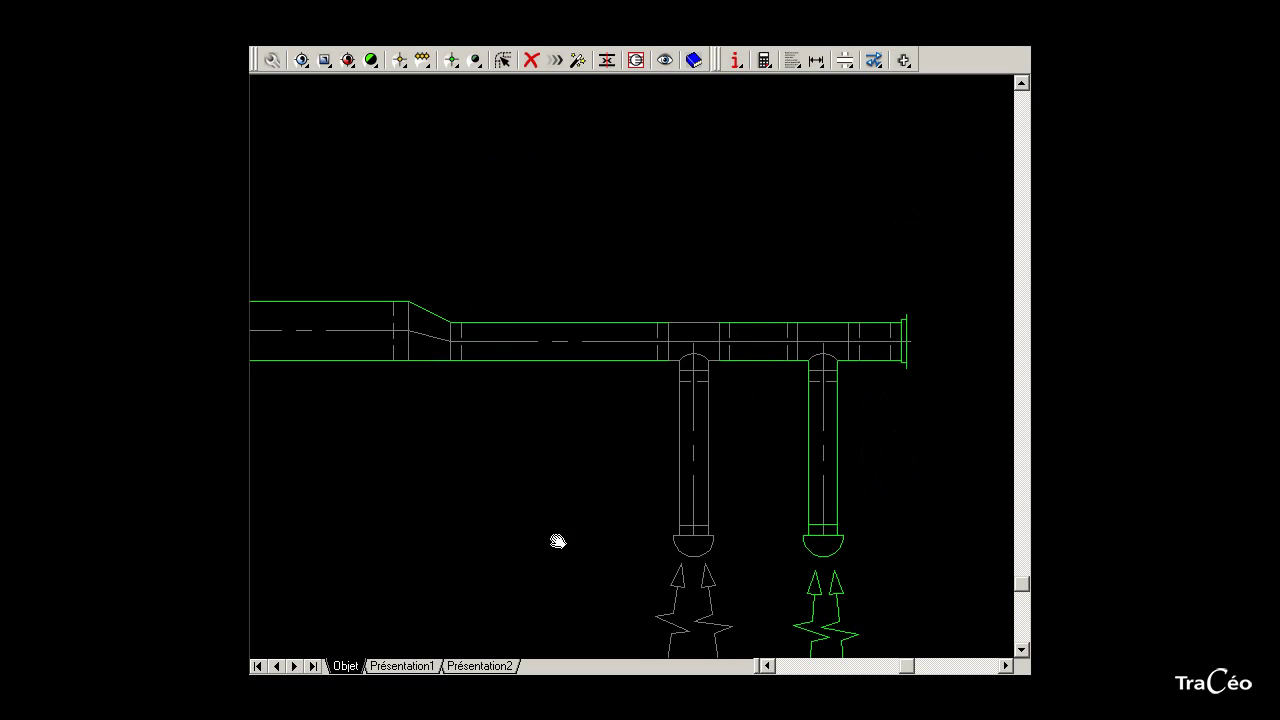
pyautogui.moveTo(303, 60); pyautogui.dragTo(301, 150)
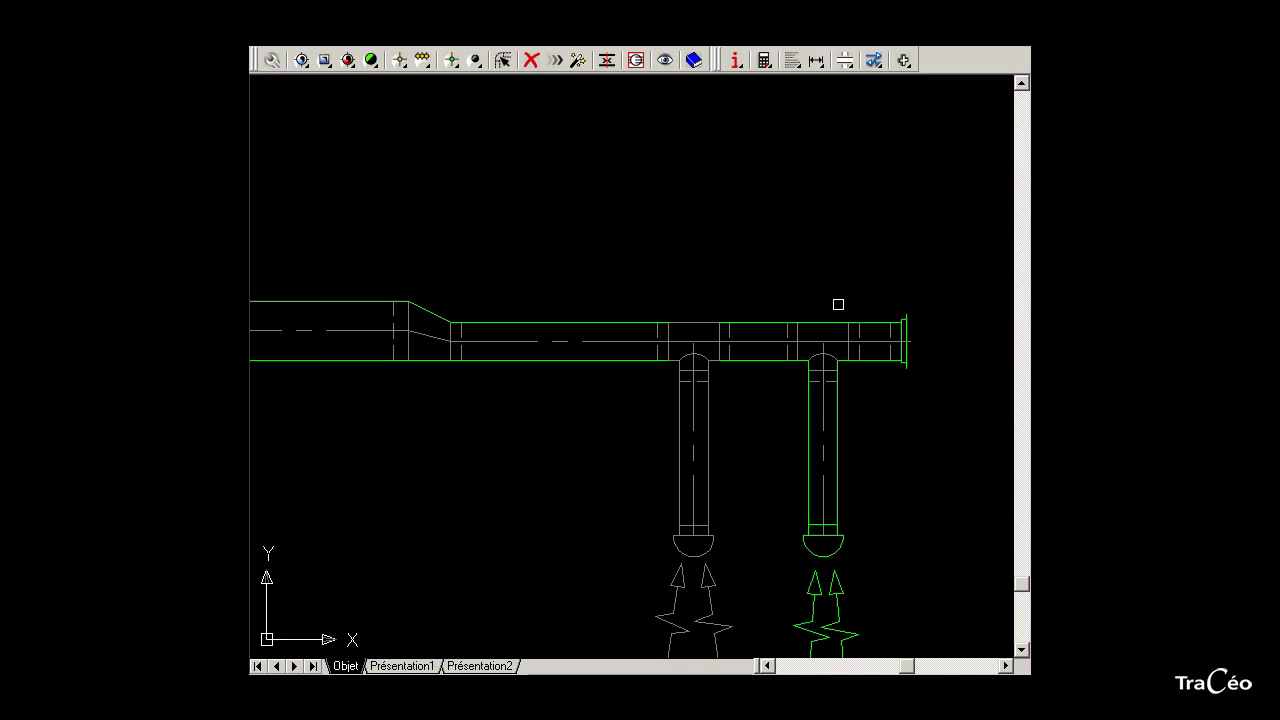
pyautogui.click(825, 322)
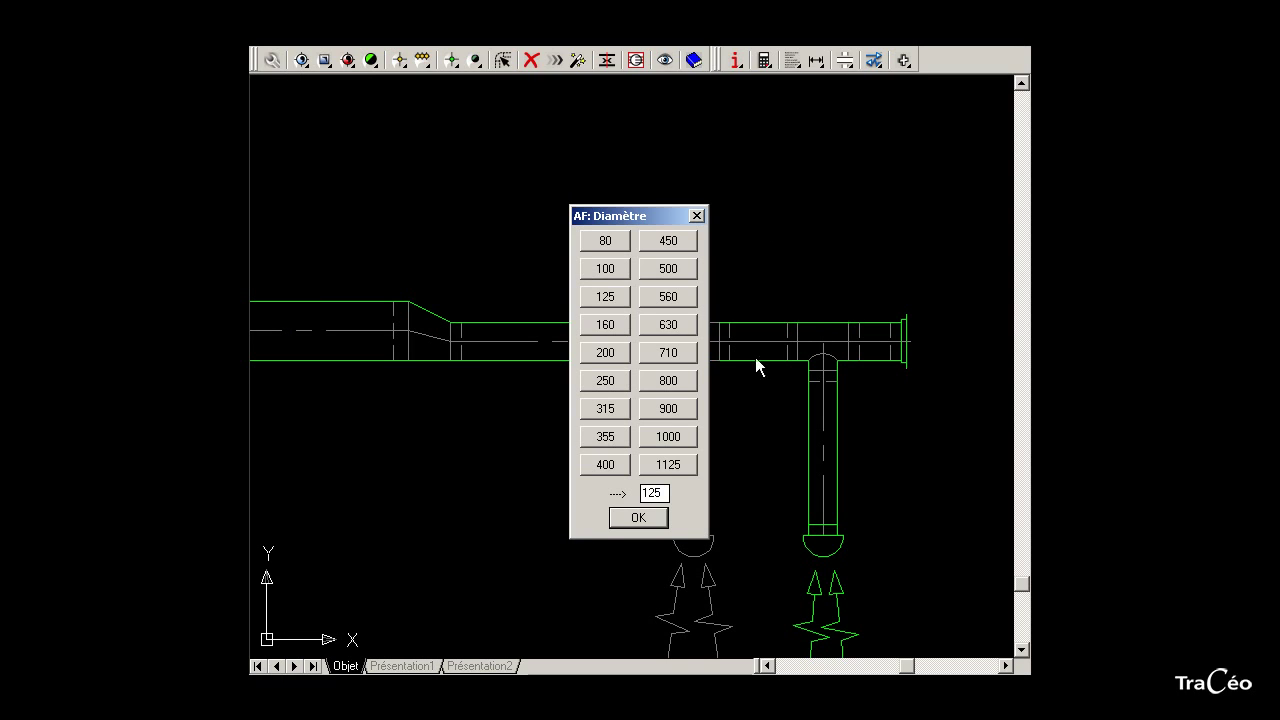
pyautogui.click(656, 523)
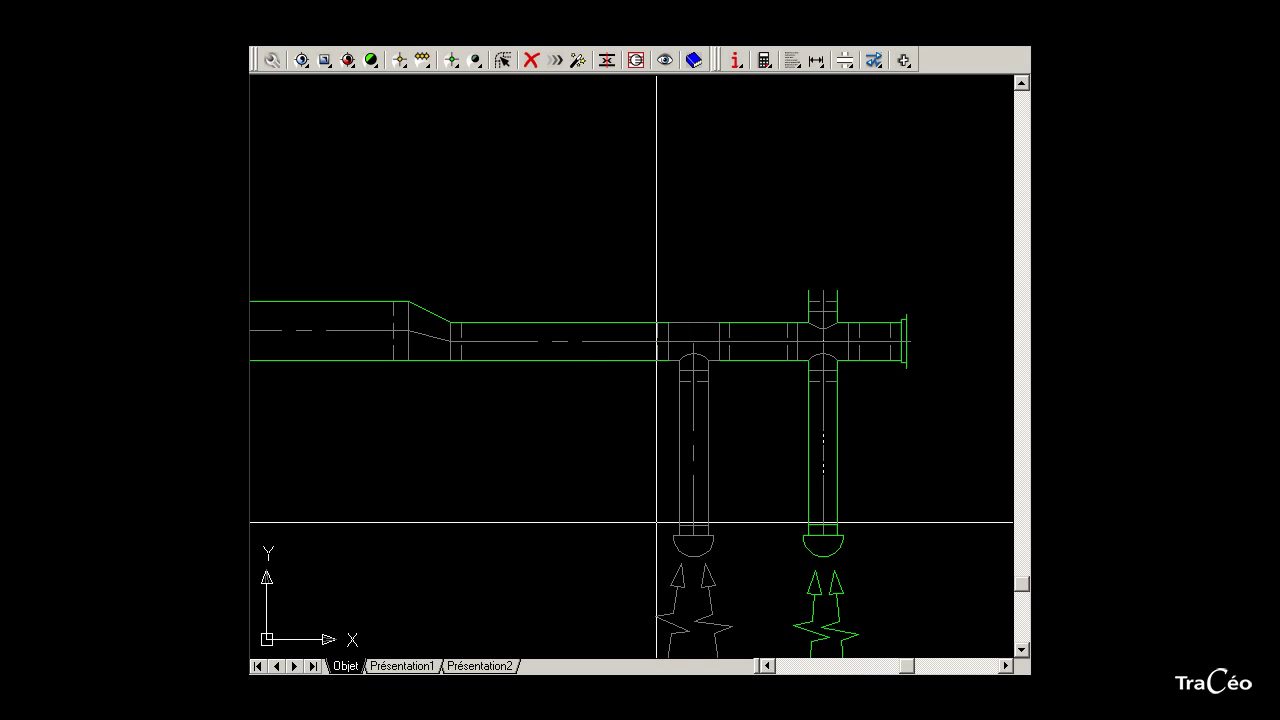
pyautogui.rightClick(888, 129)
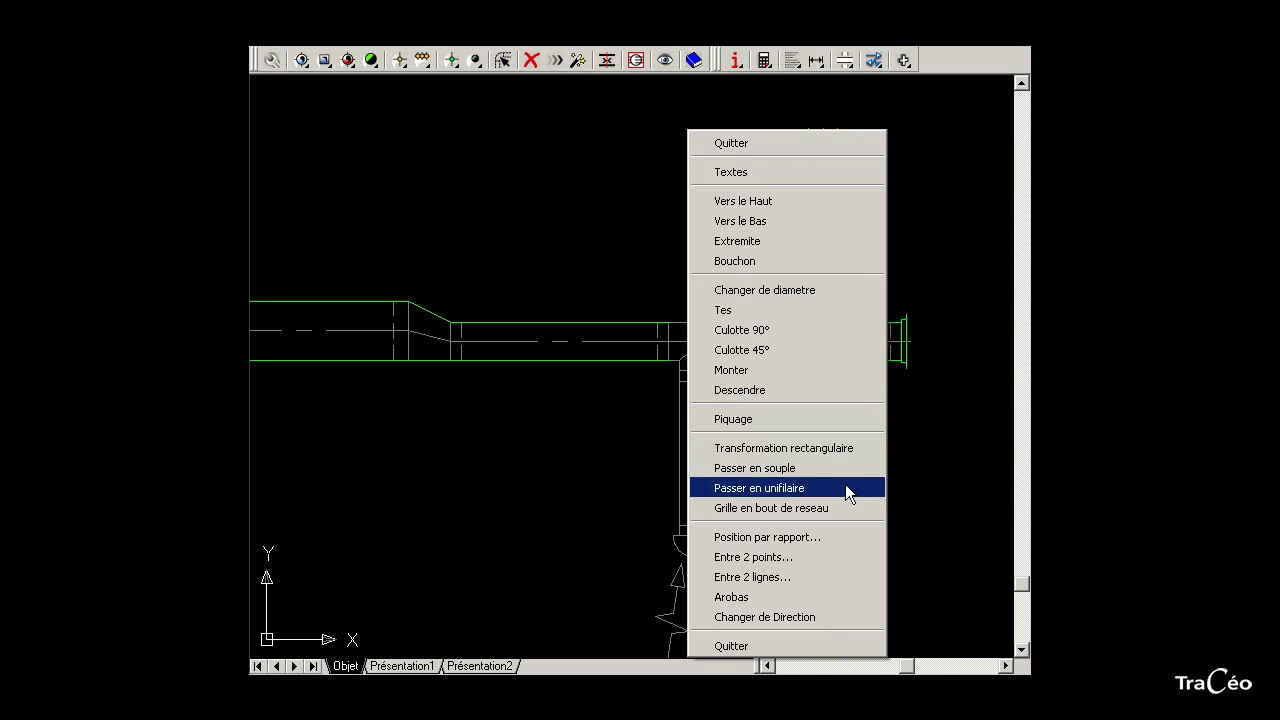
# - End the upward 125 mm branch with a half-round sans-plénum grille and return-air arrows above it
pyautogui.click(843, 509)
pyautogui.click(515, 503)
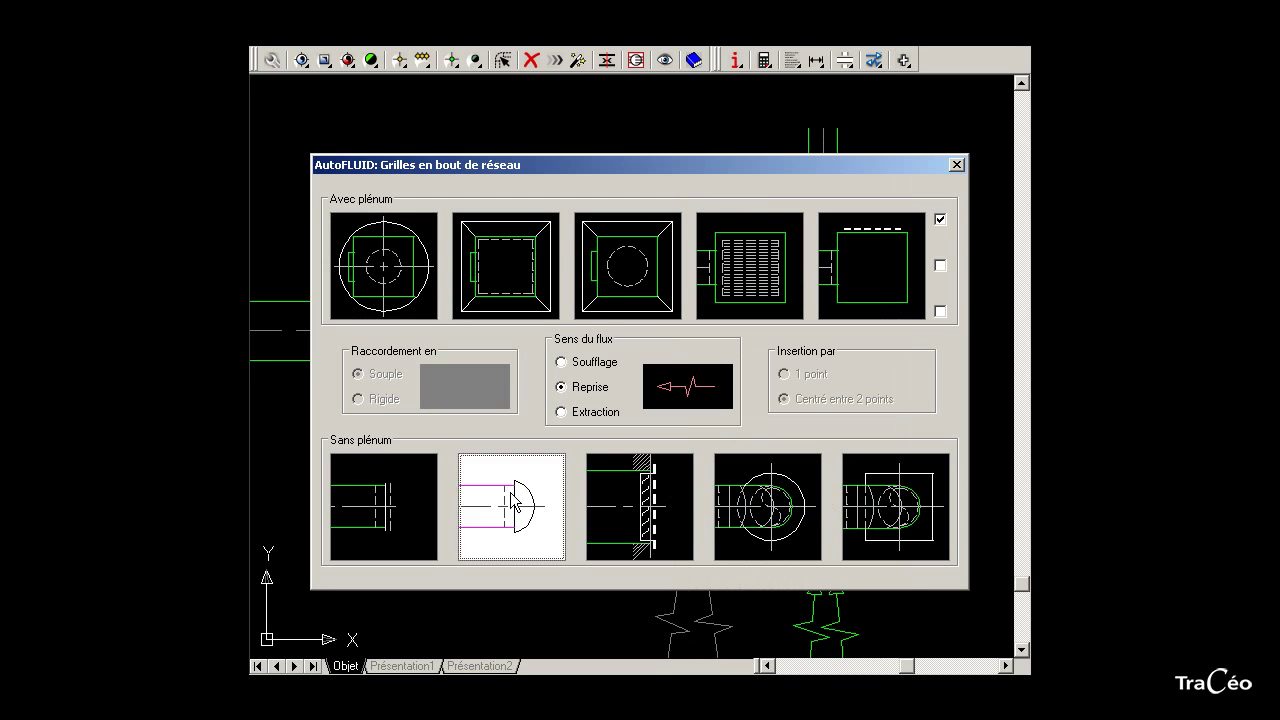
pyautogui.moveTo(757, 120); pyautogui.dragTo(728, 200, button='middle')
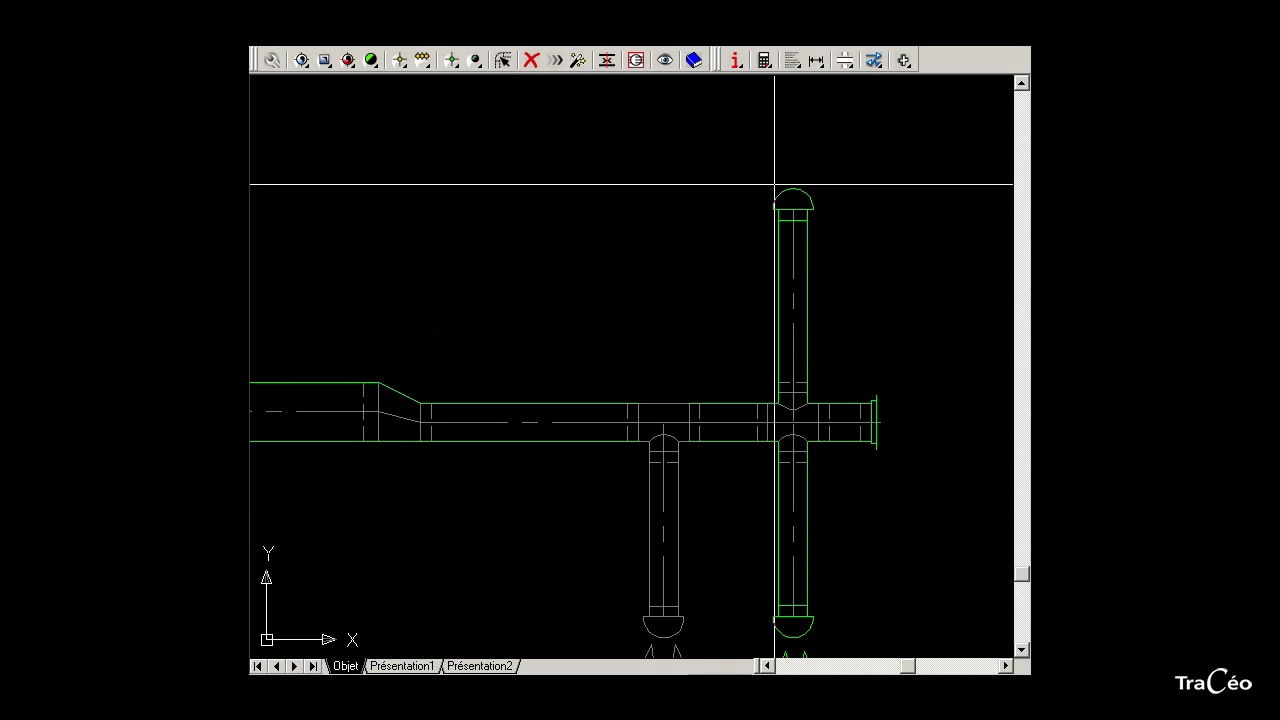
pyautogui.click(771, 143)
pyautogui.click(808, 143)
pyautogui.scroll(-2, 890, 143)
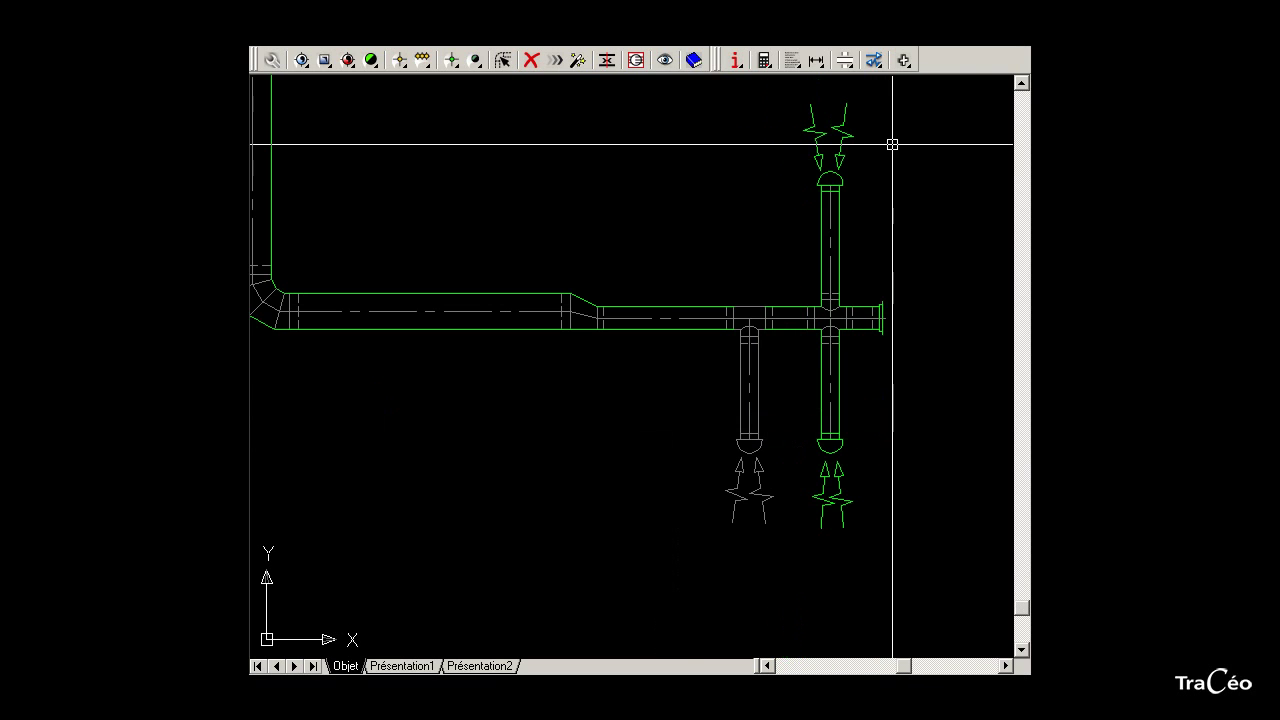
# - Tap a 200 mm Air extrait circular branch into the main duct with a PIQUAGE saddle, running down and left
pyautogui.moveTo(738, 233); pyautogui.dragTo(806, 226, button='middle')
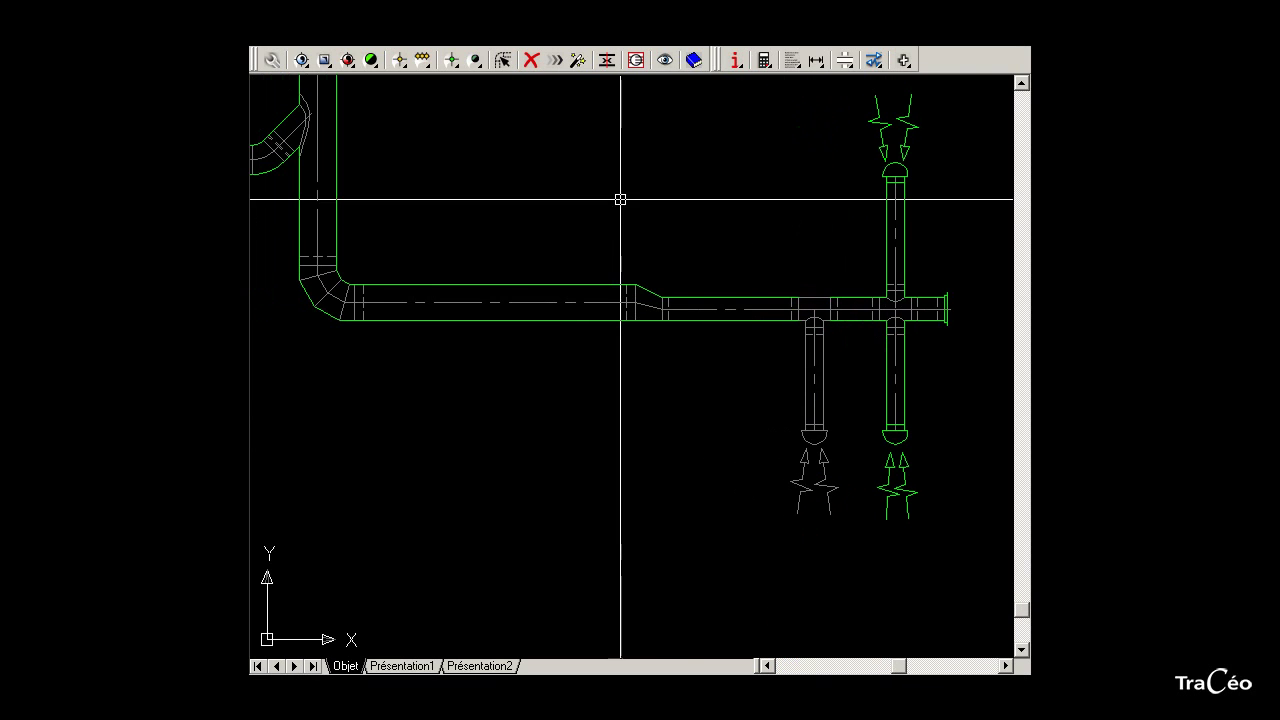
pyautogui.click(303, 59)
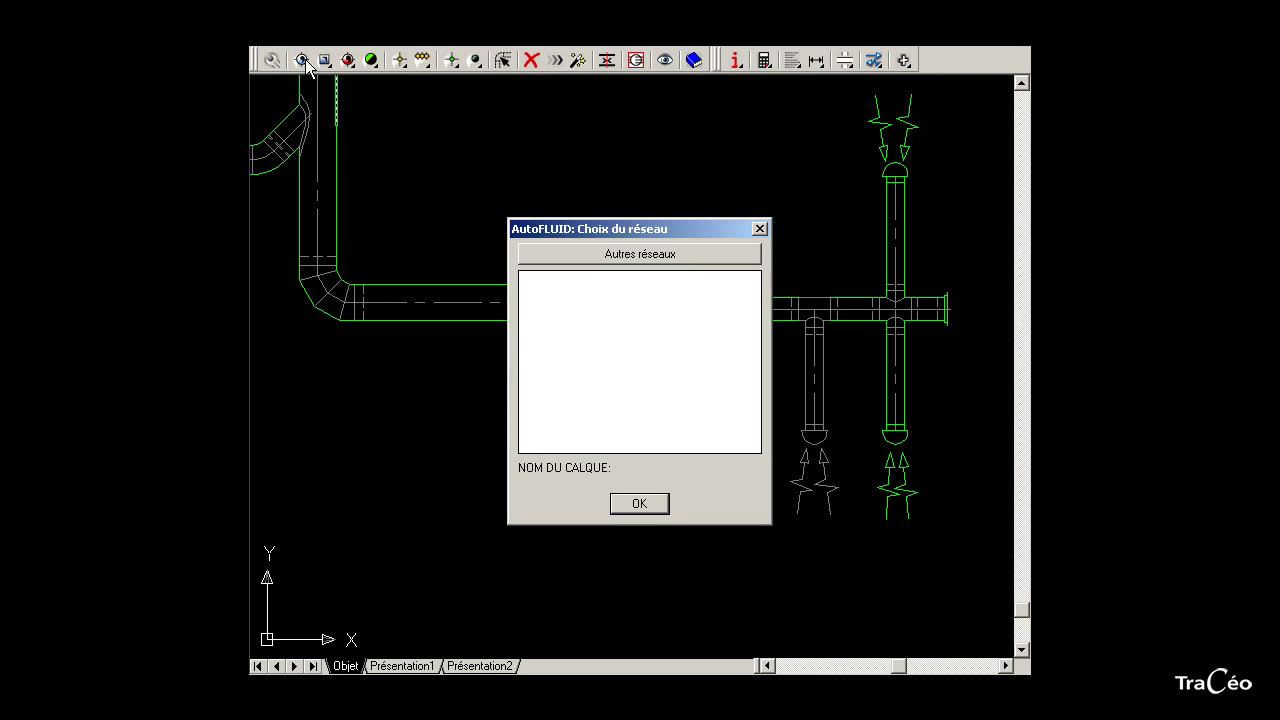
pyautogui.click(645, 504)
pyautogui.click(613, 352)
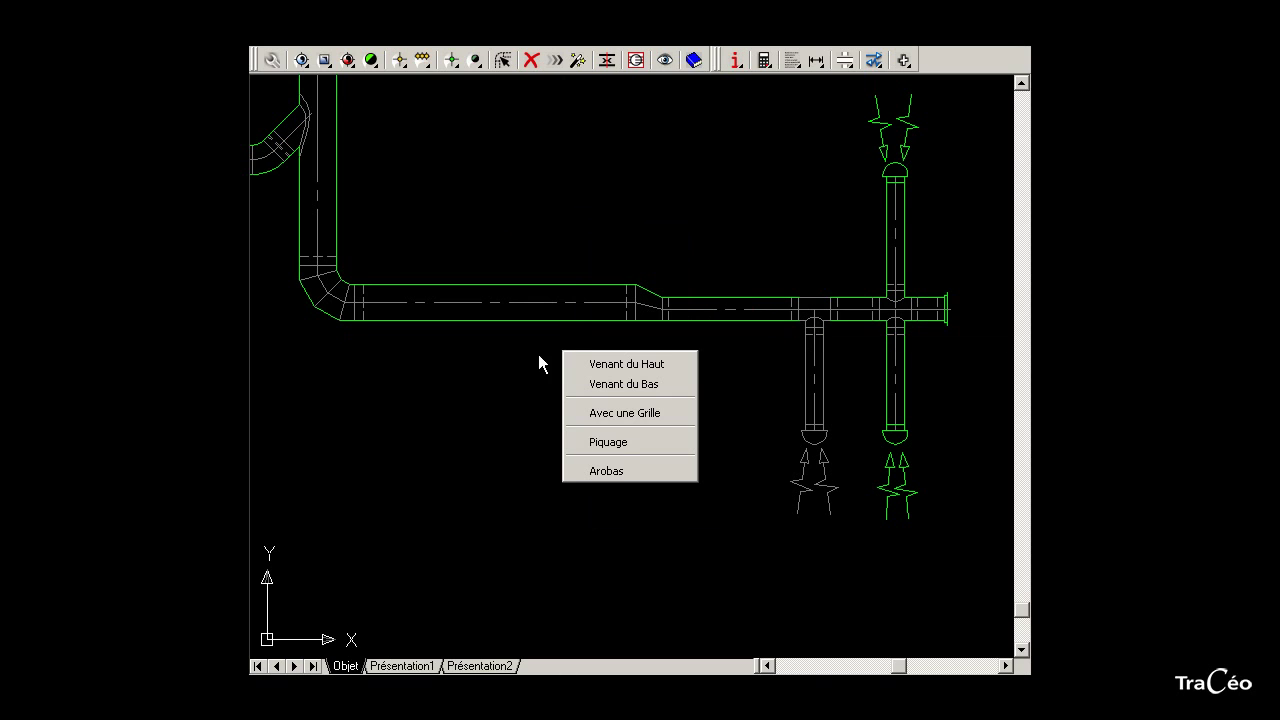
pyautogui.click(628, 444)
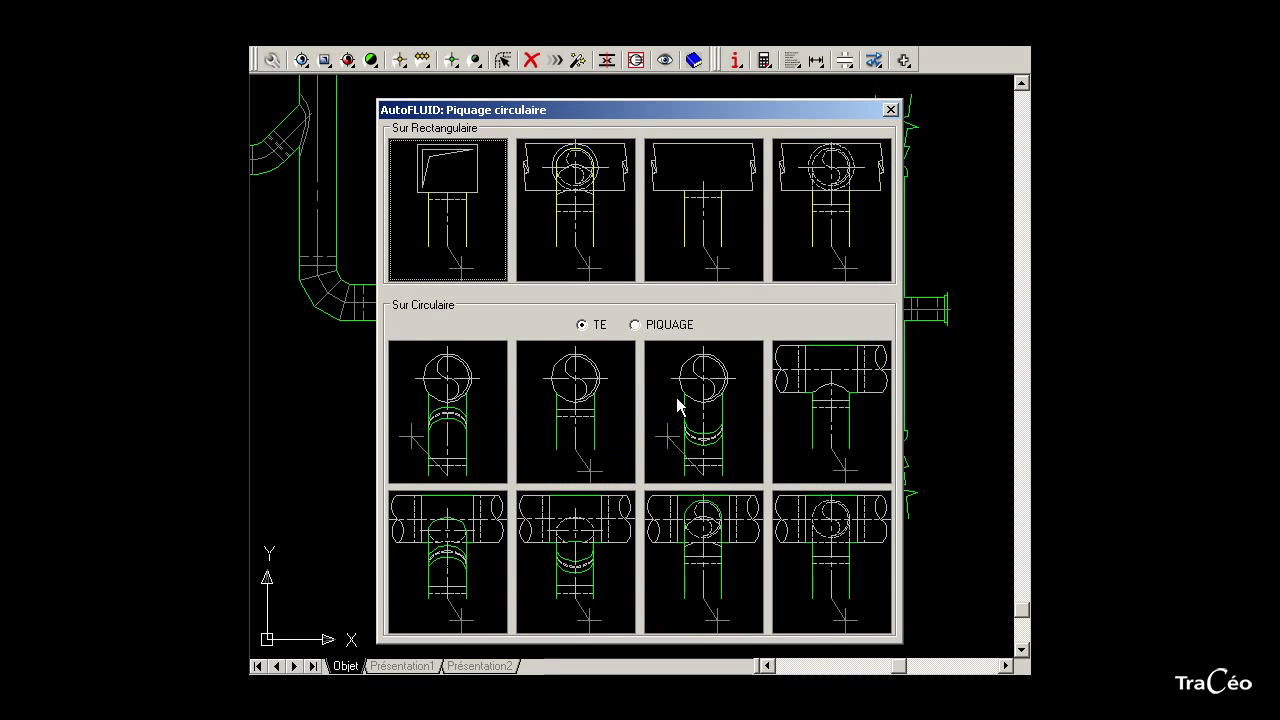
pyautogui.click(655, 328)
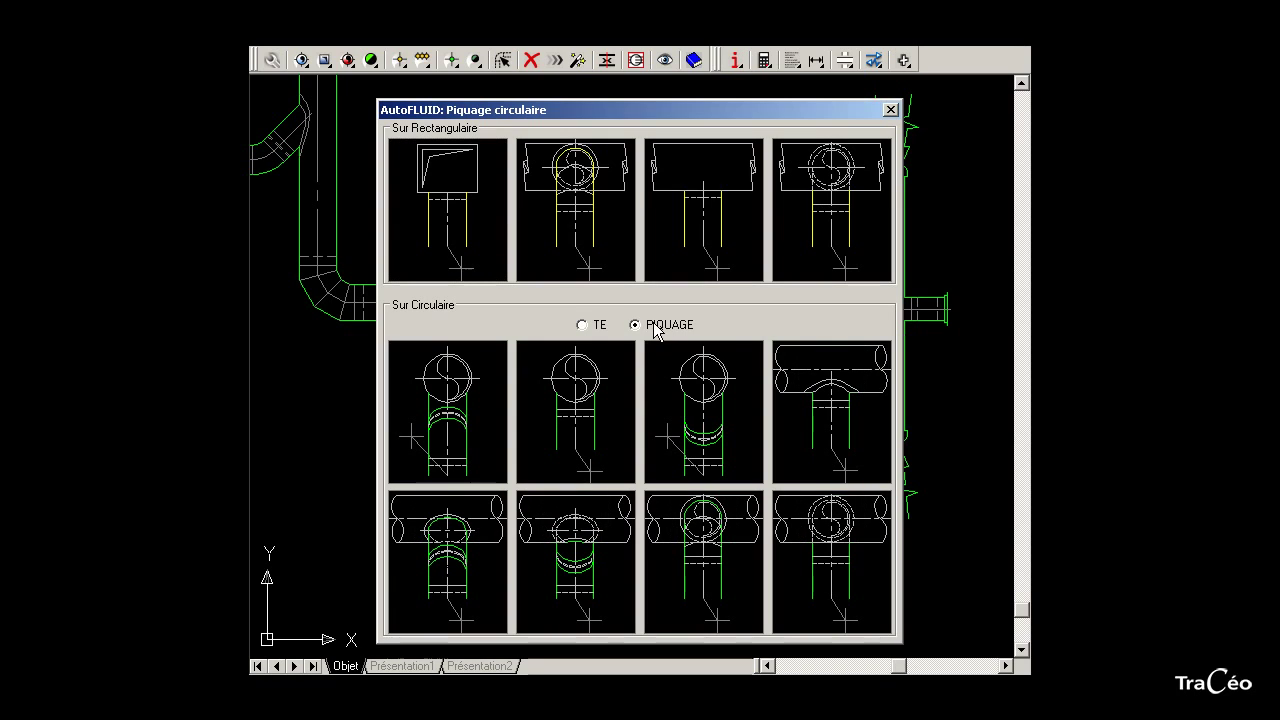
pyautogui.click(448, 570)
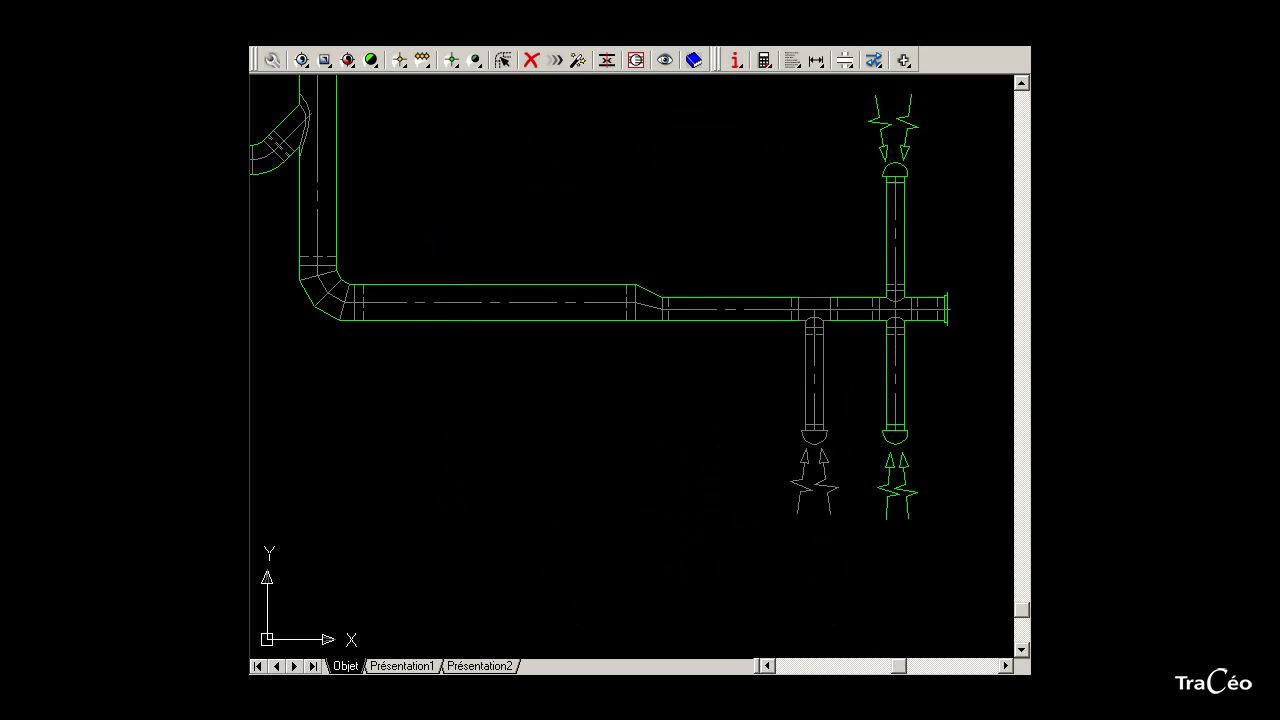
pyautogui.click(571, 318)
pyautogui.click(594, 478)
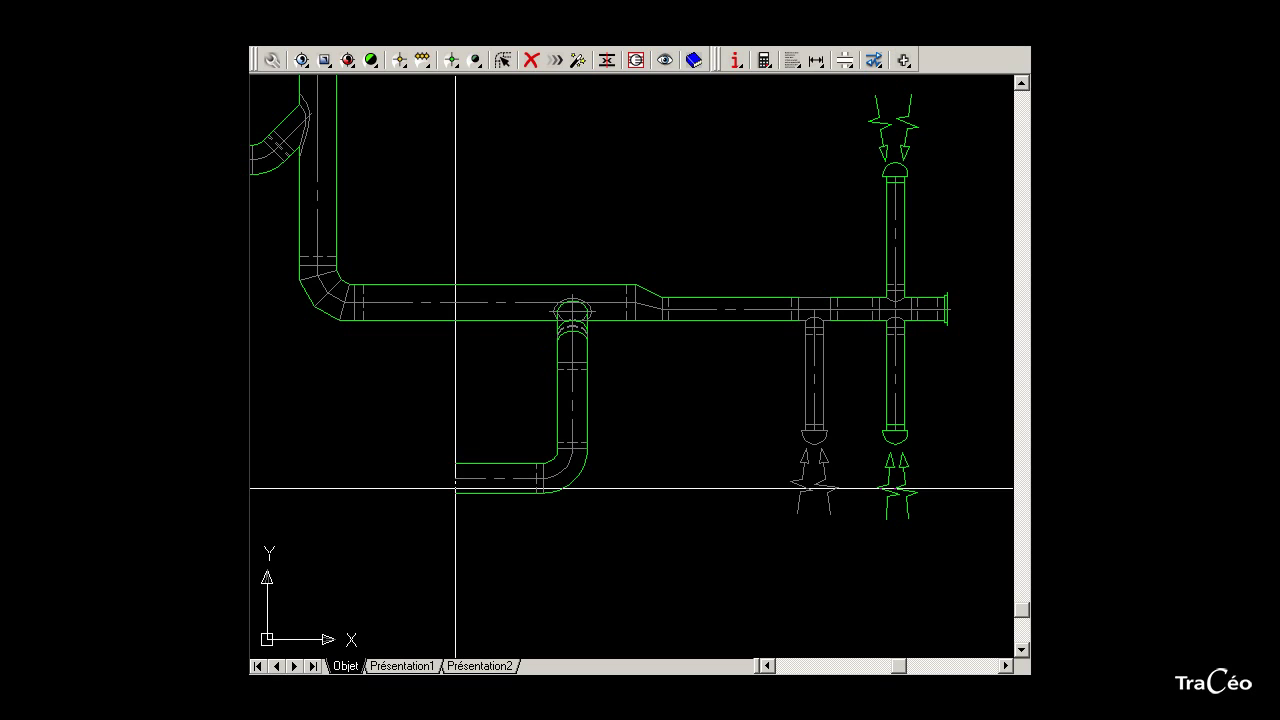
pyautogui.rightClick(455, 489)
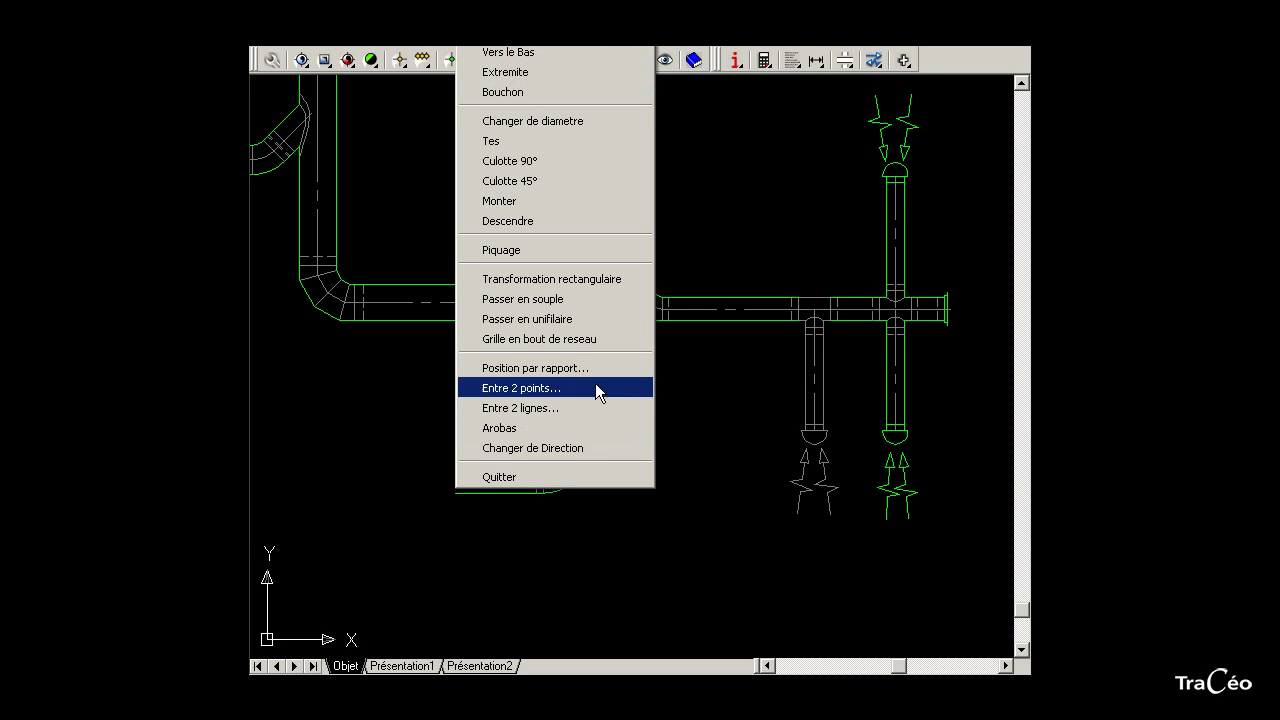
# - End the branch with a sans-plénum round diffuser grille, K = 225, with arrows above, below and left
pyautogui.click(604, 339)
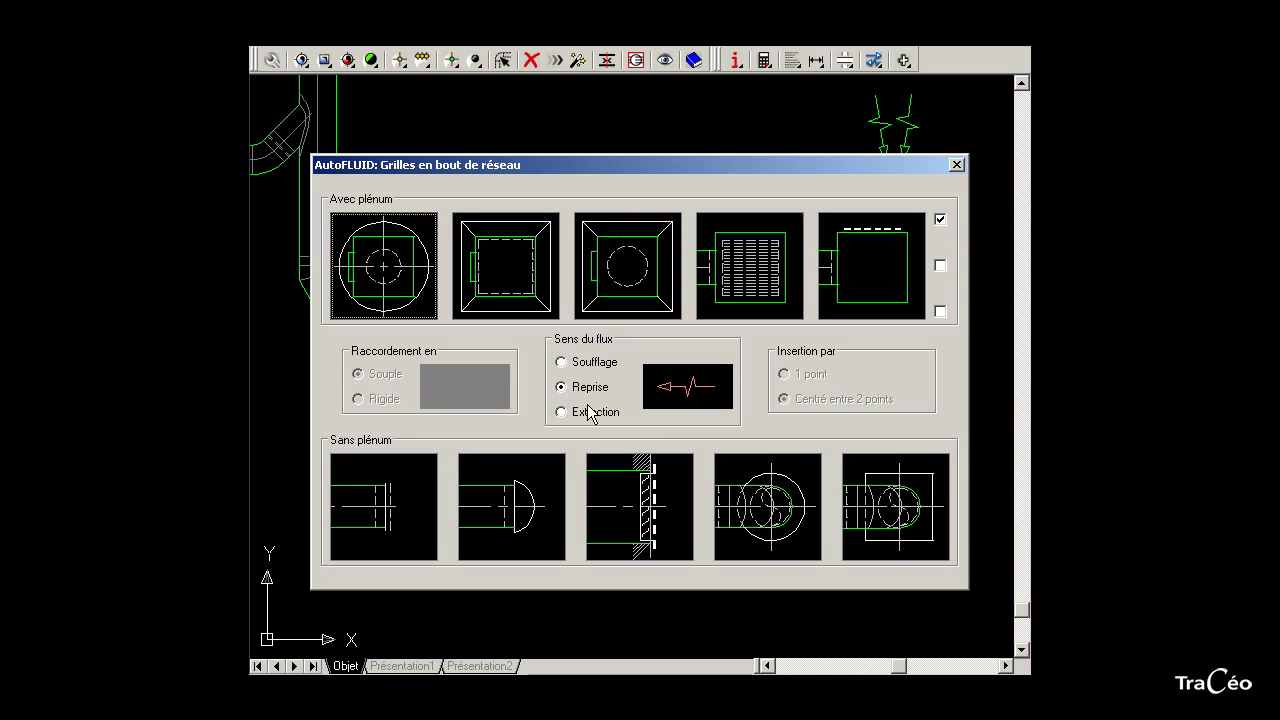
pyautogui.click(755, 517)
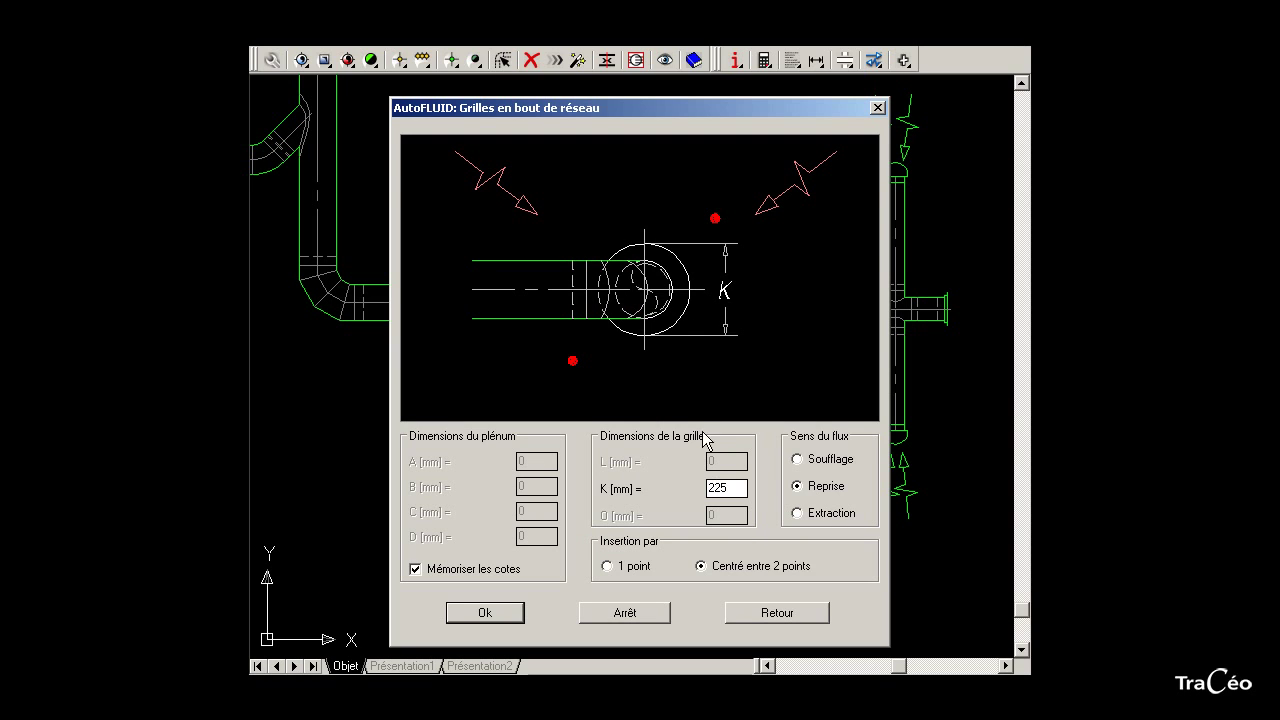
pyautogui.click(488, 613)
pyautogui.scroll(4, 420, 508)
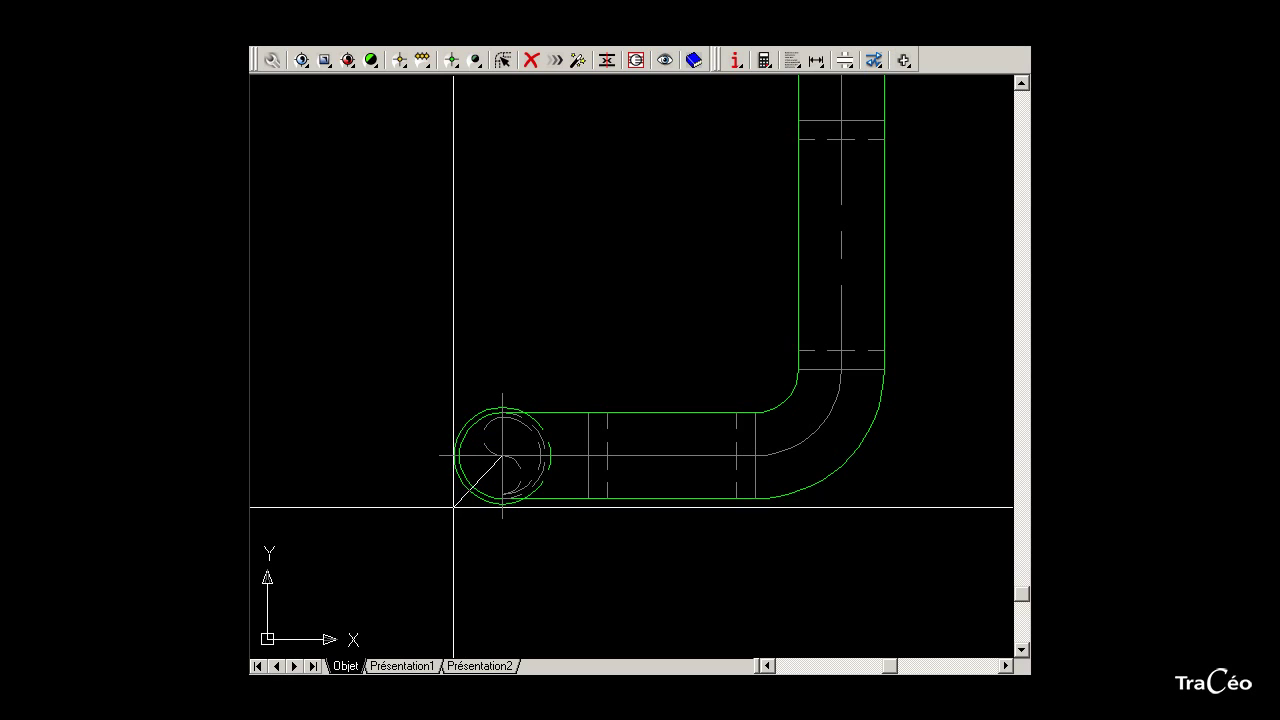
pyautogui.click(519, 583)
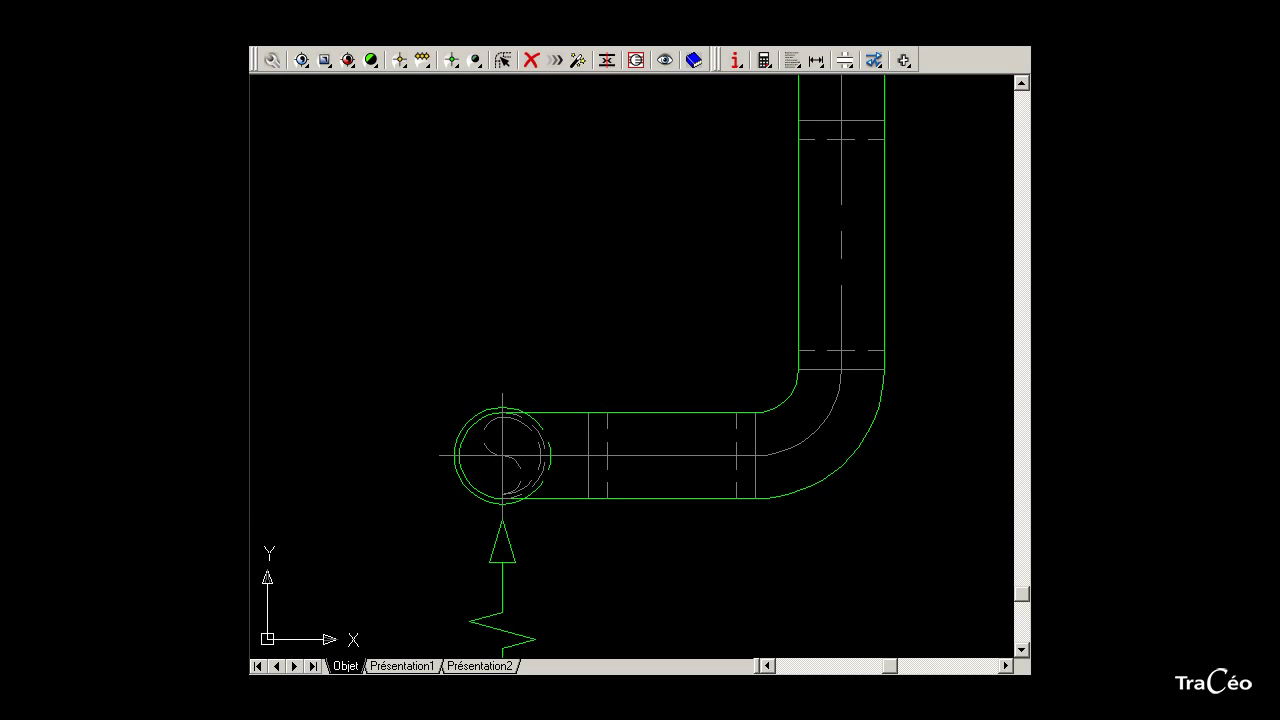
pyautogui.click(354, 466)
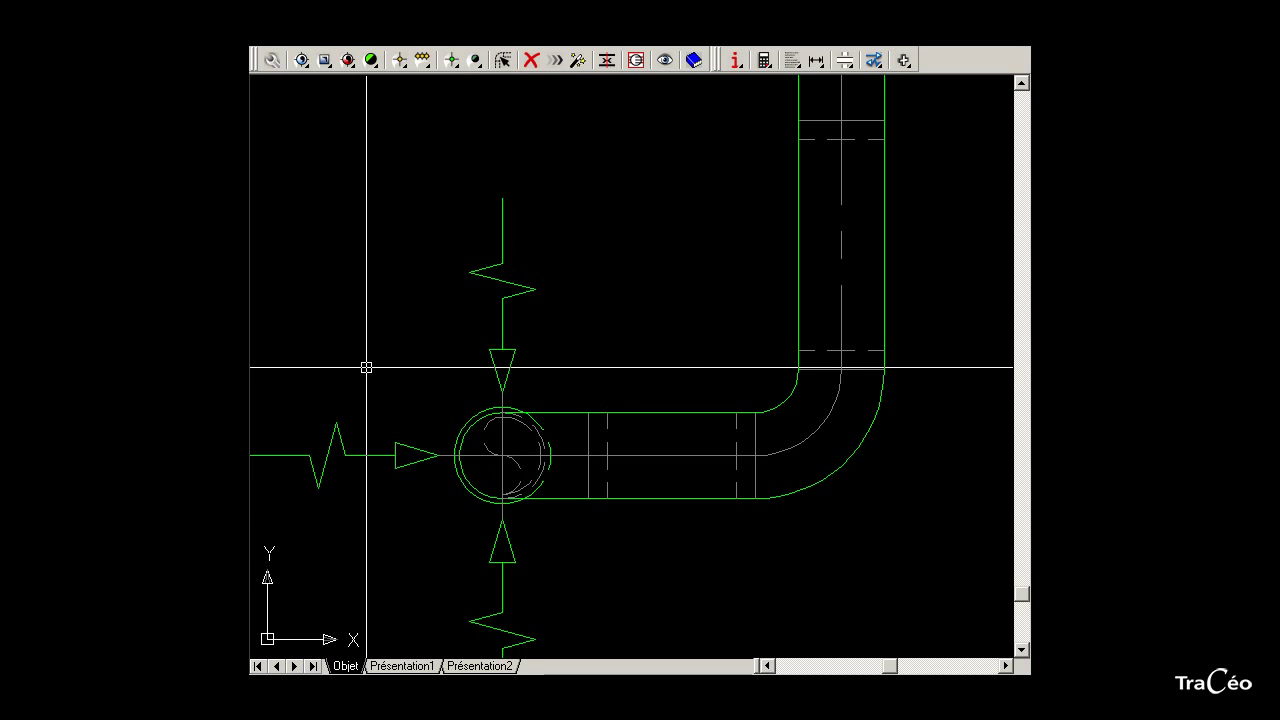
pyautogui.scroll(-2, 366, 367)
pyautogui.scroll(-2, 366, 367)
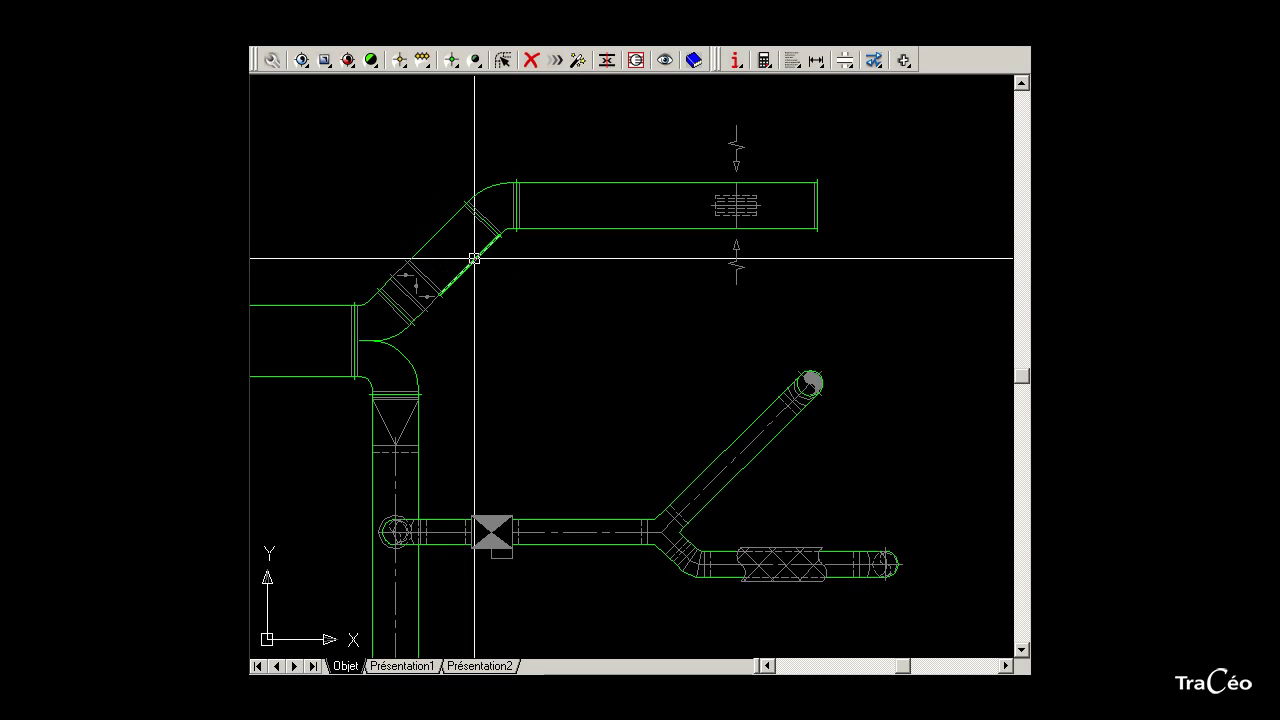
# - Show the rectangular duct toolbar and open its grille tool variants
pyautogui.rightClick(324, 63)
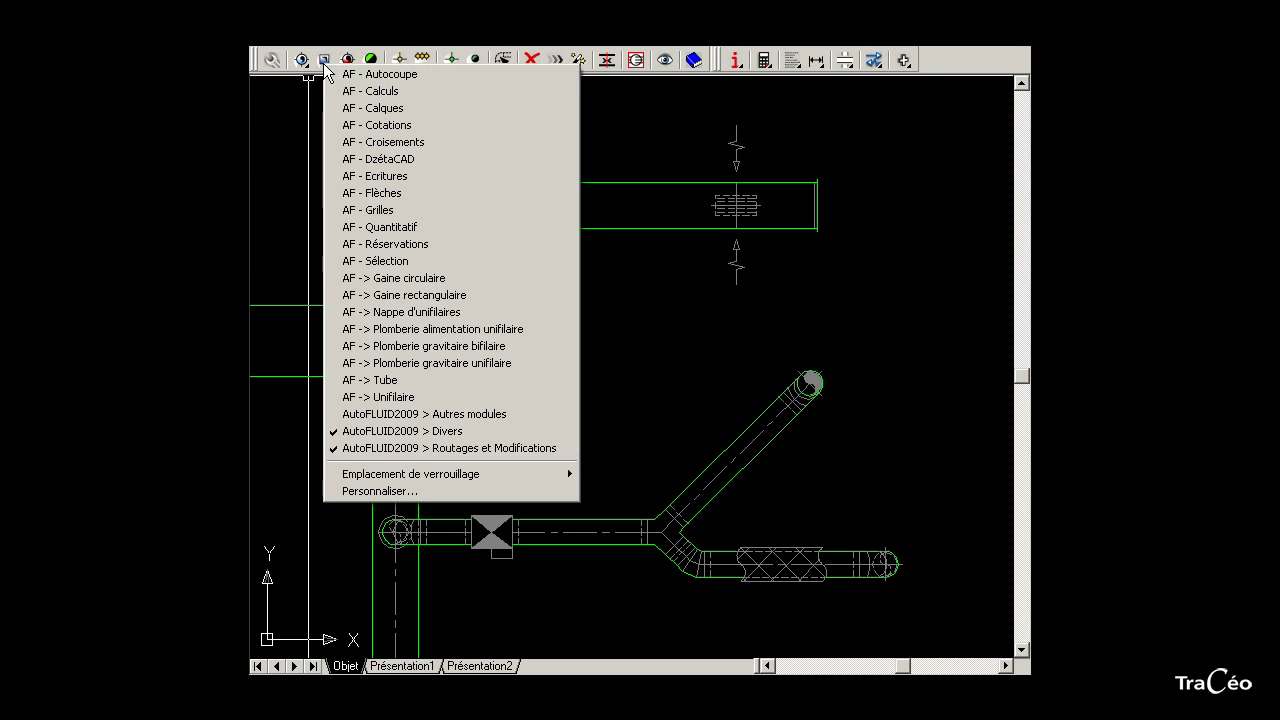
pyautogui.click(461, 296)
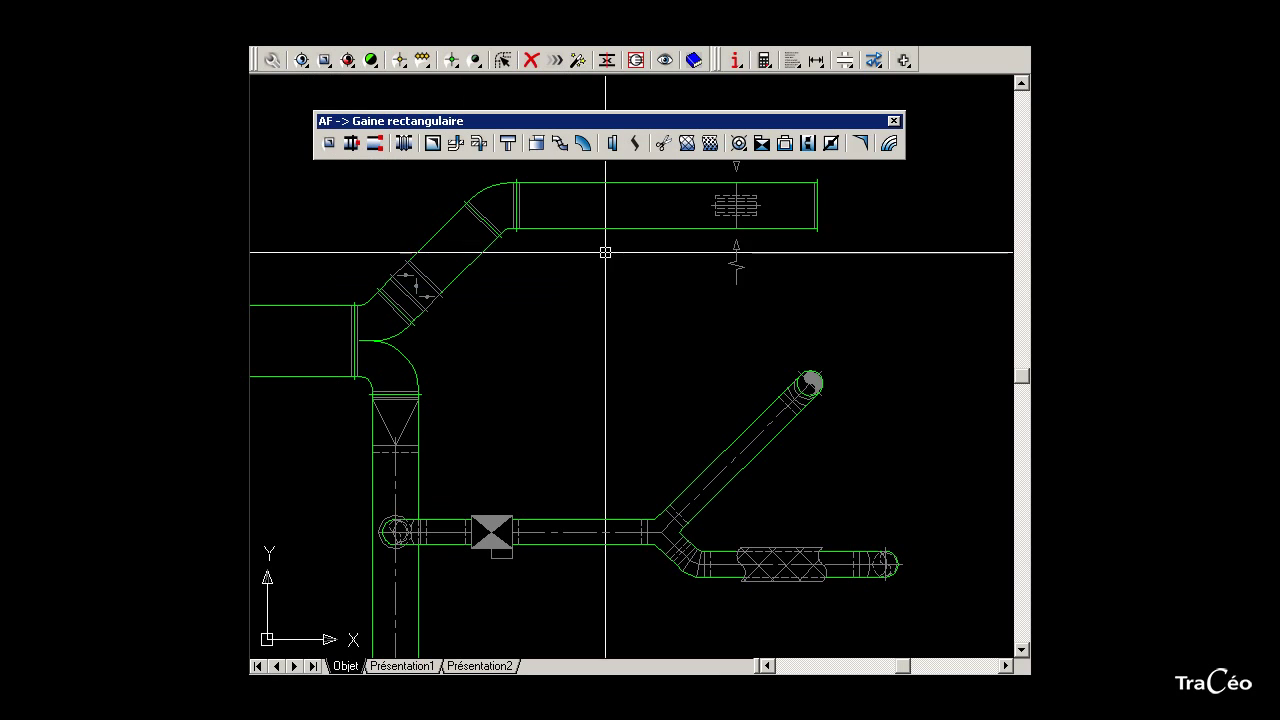
pyautogui.moveTo(804, 120); pyautogui.dragTo(813, 104)
pyautogui.moveTo(751, 135); pyautogui.dragTo(752, 201)
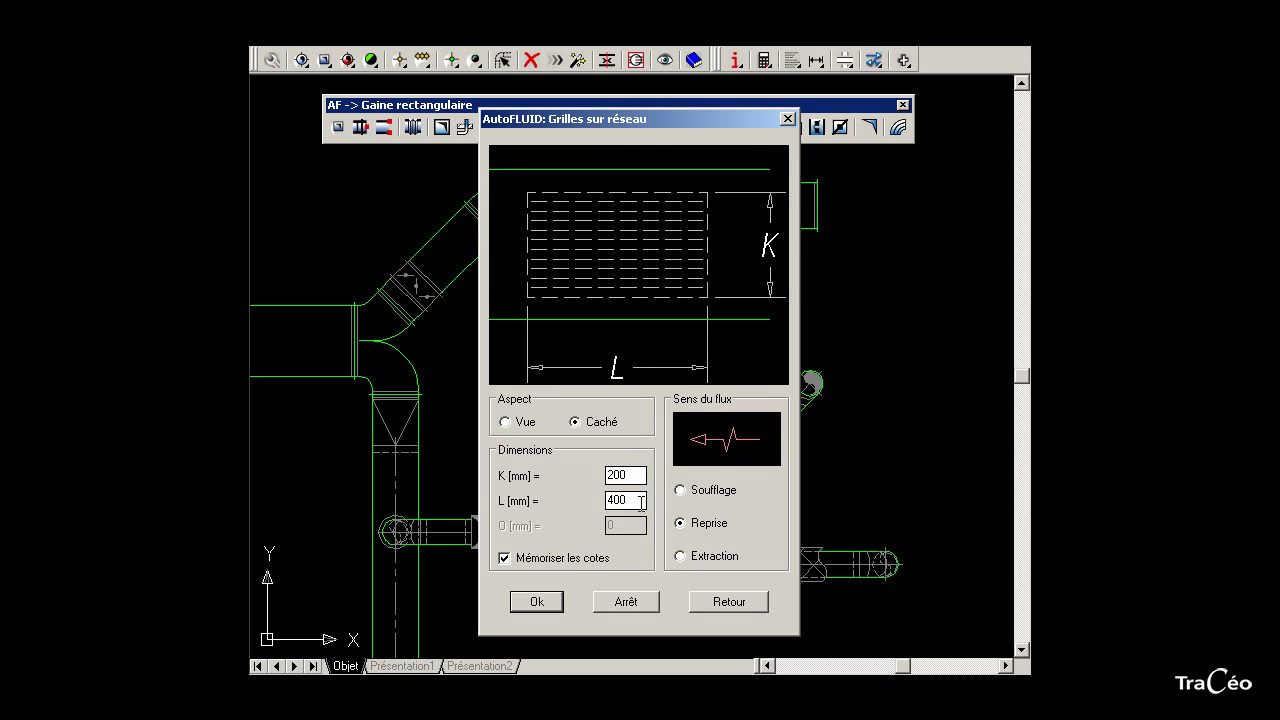
# - Place a 200 × 400 Reprise grille on the upper rectangular duct with flow symbols above and below
pyautogui.click(537, 602)
pyautogui.click(598, 228)
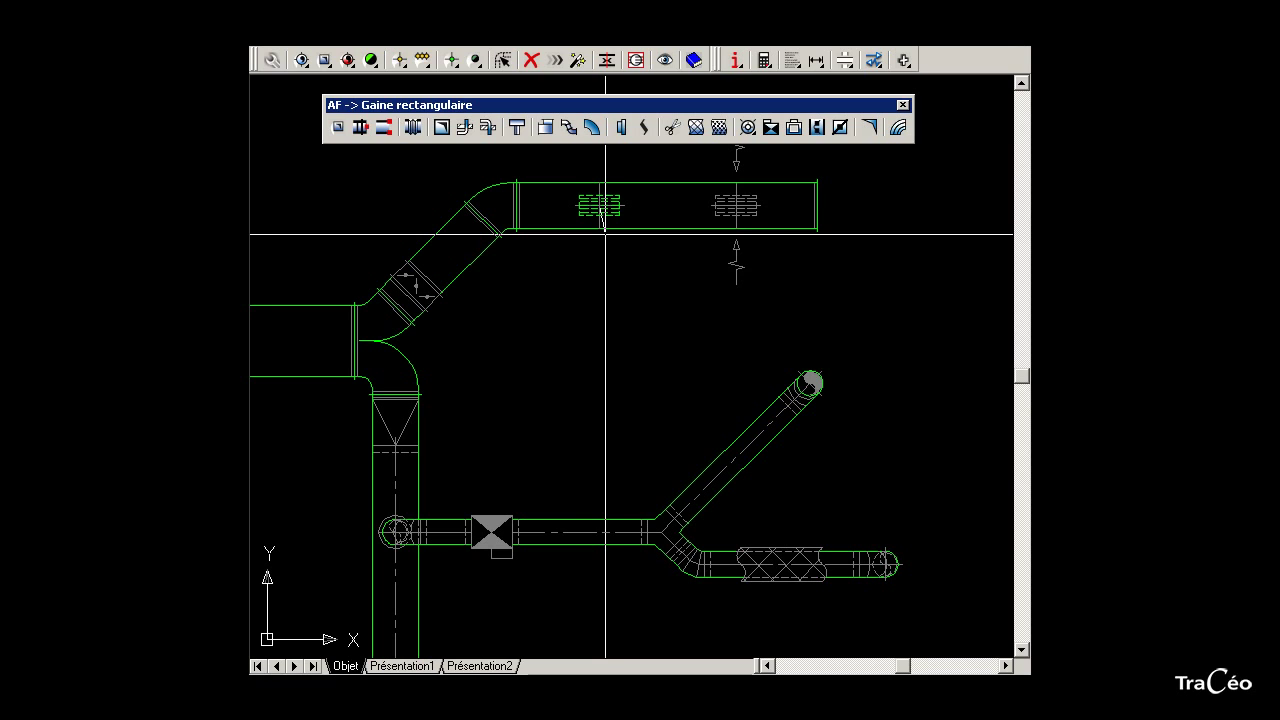
pyautogui.click(606, 268)
pyautogui.click(614, 163)
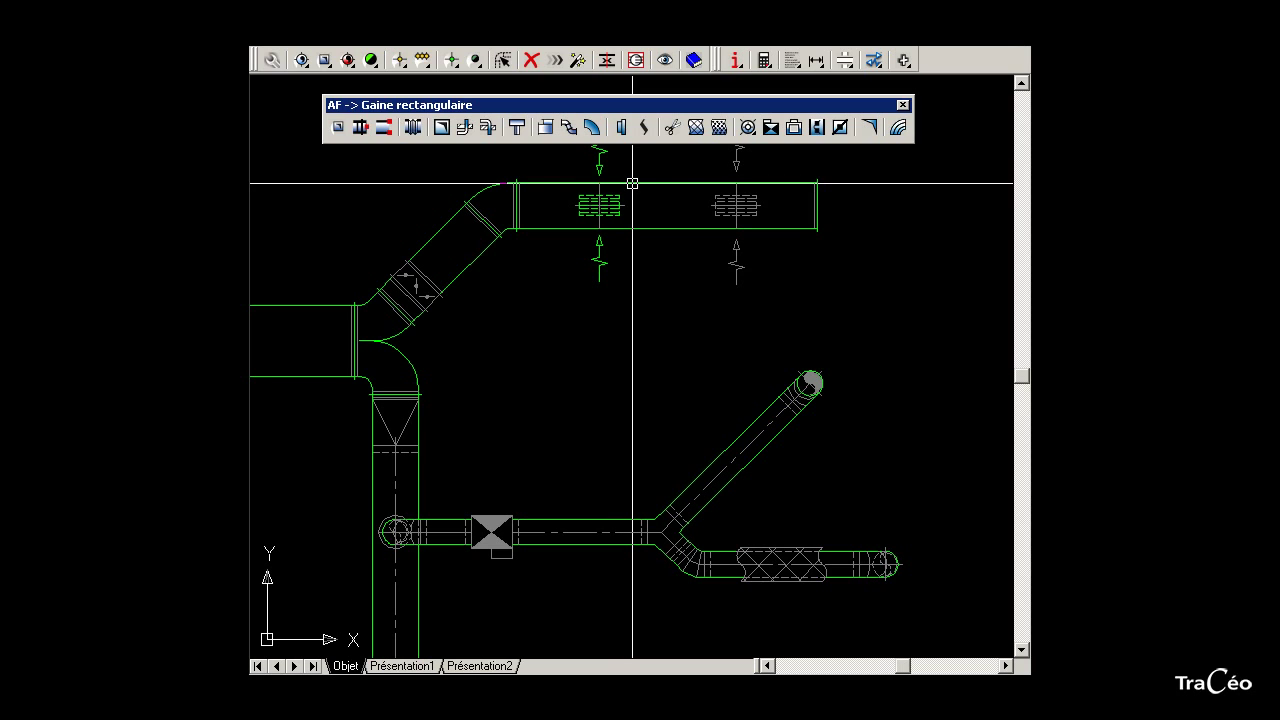
# - Insert a Registre damper on the rectangular diagonal and a Clapet coupe feu in the lower round duct
pyautogui.click(817, 128)
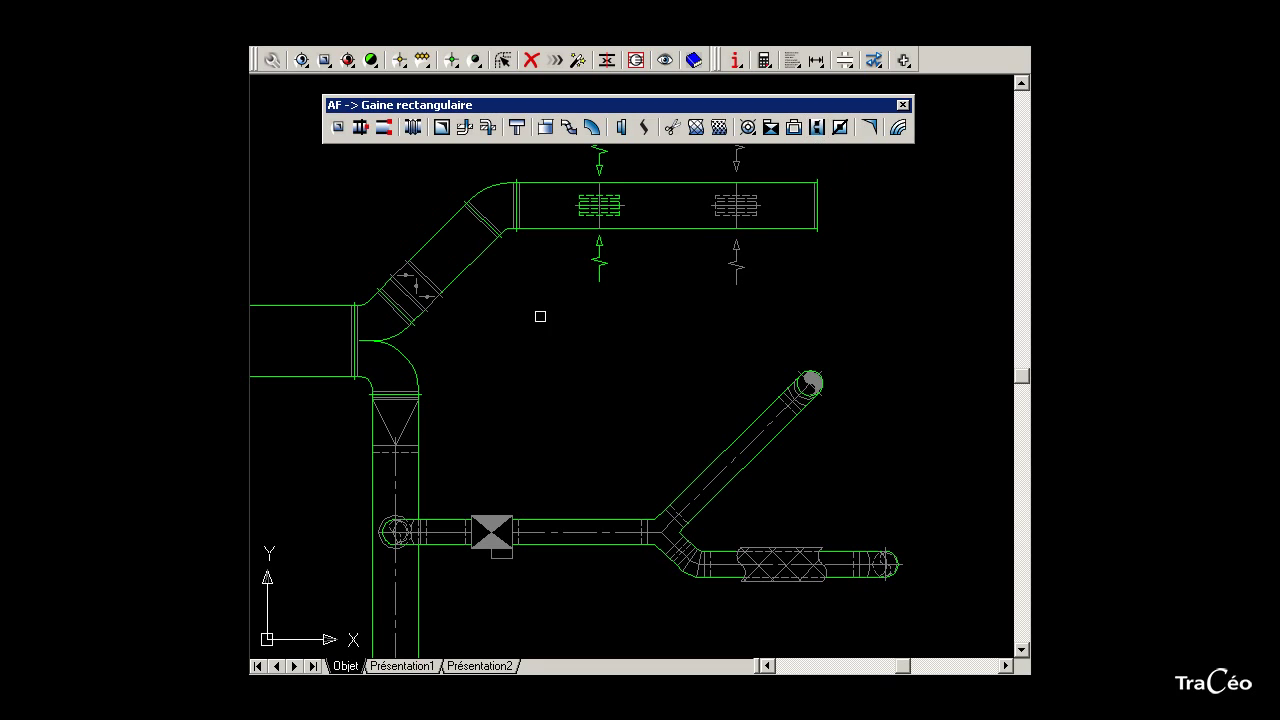
pyautogui.click(467, 266)
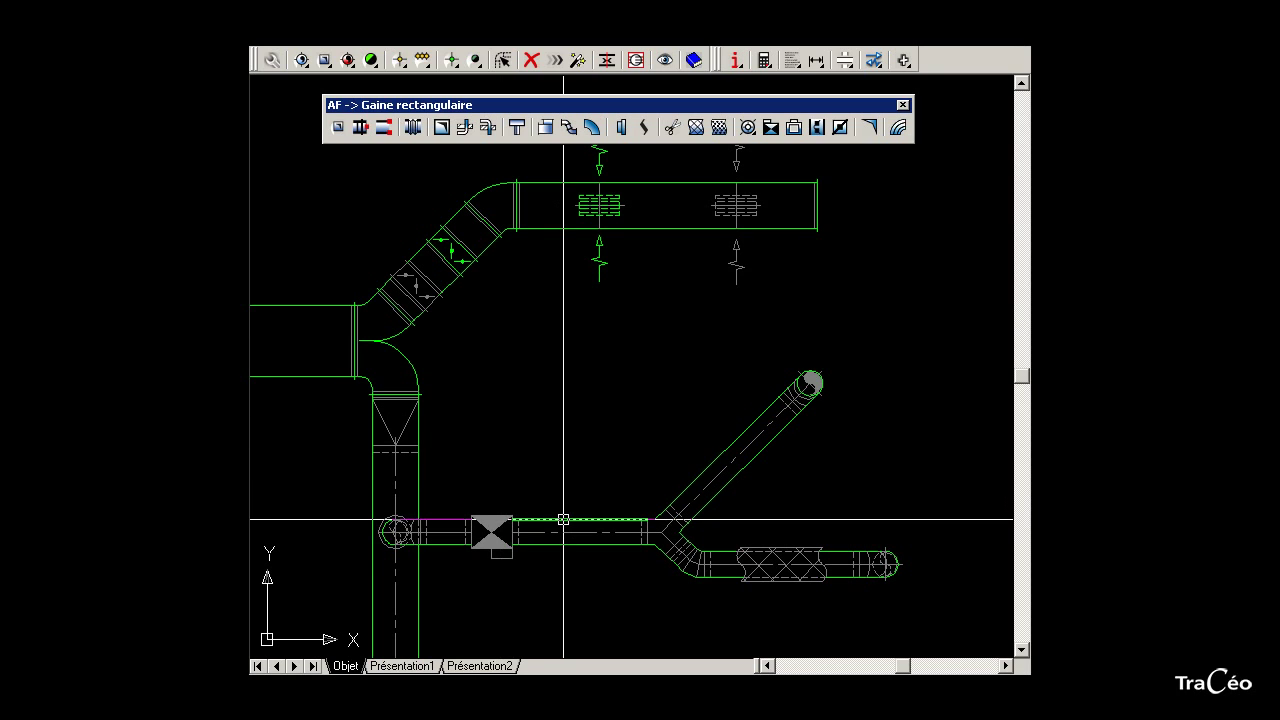
pyautogui.rightClick(306, 64)
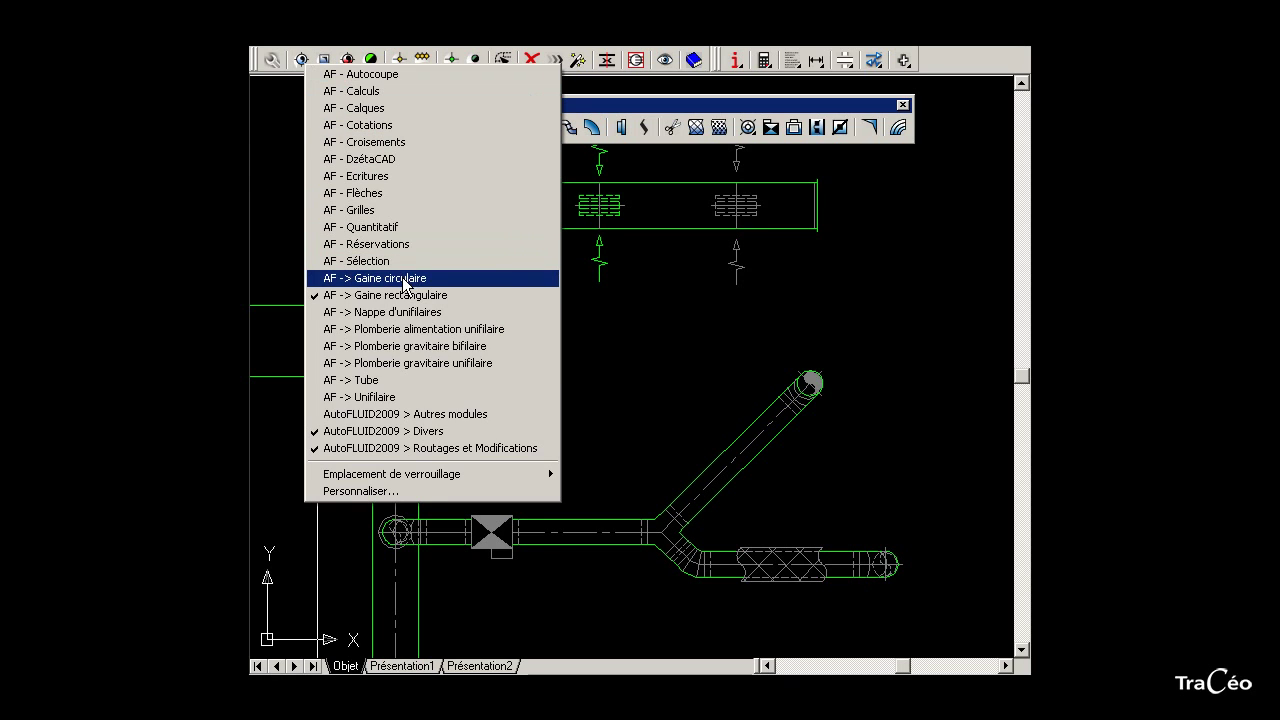
pyautogui.click(415, 280)
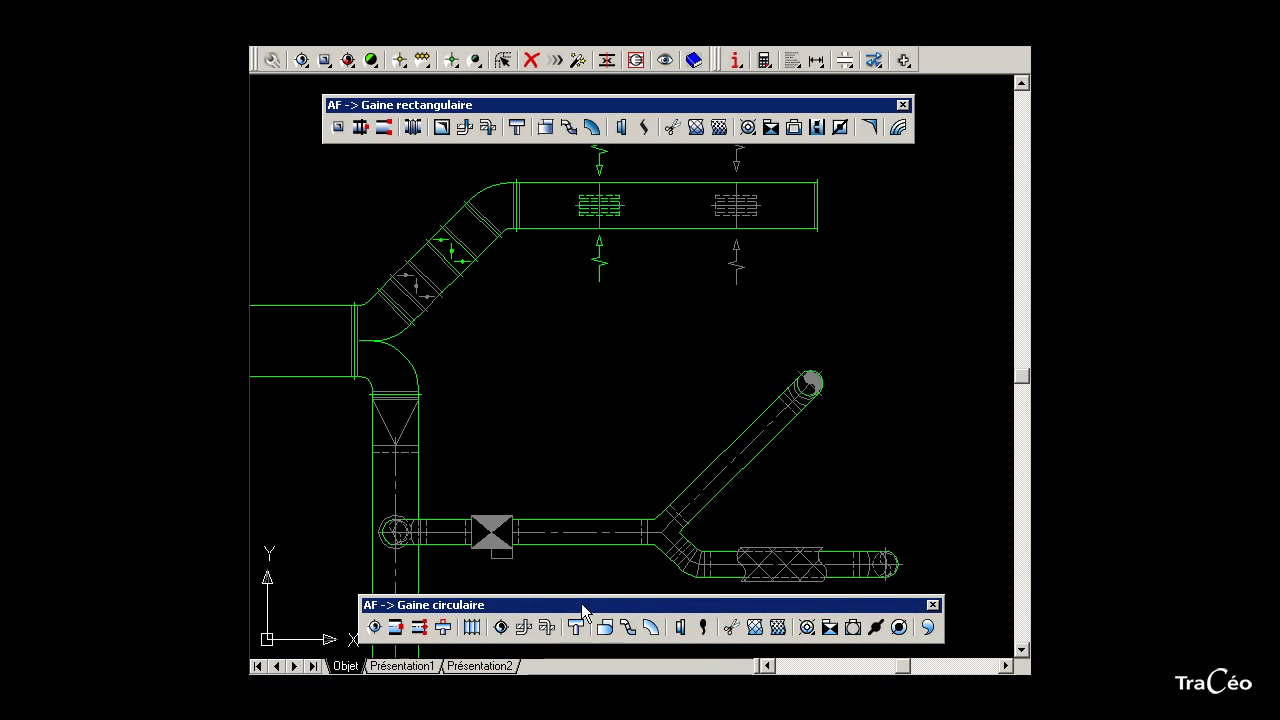
pyautogui.click(828, 630)
pyautogui.click(577, 547)
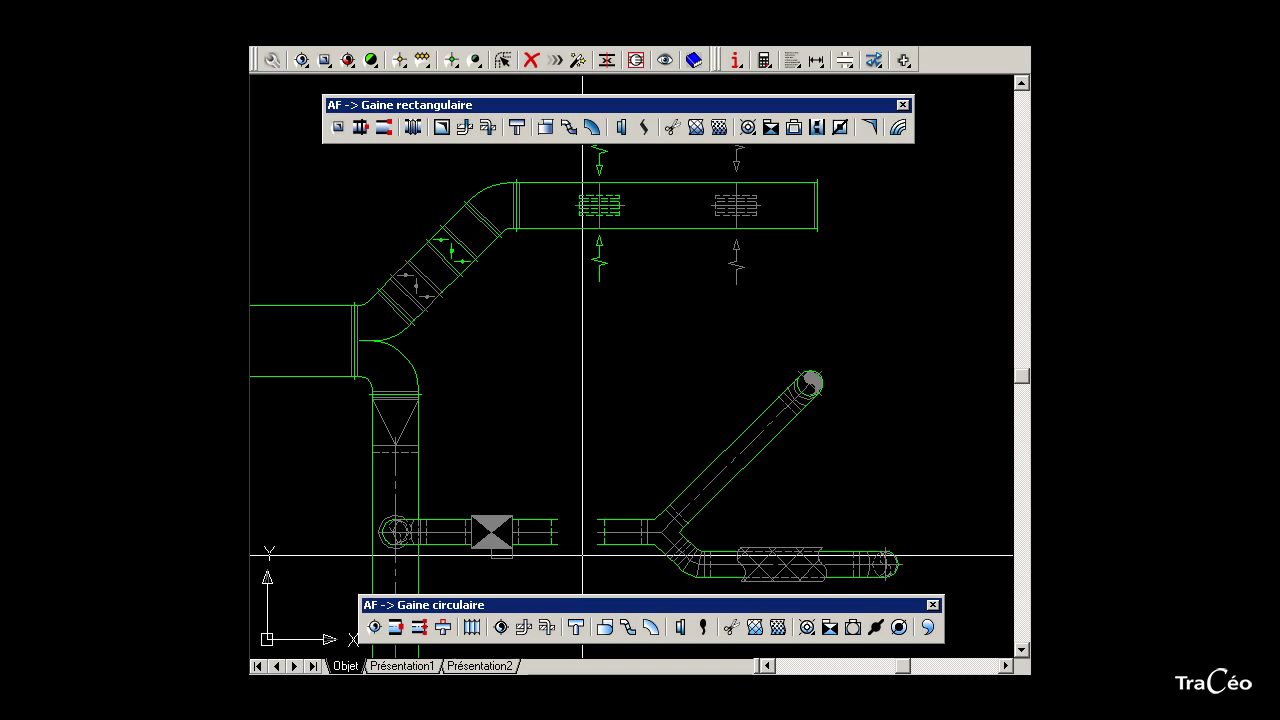
pyautogui.click(582, 555)
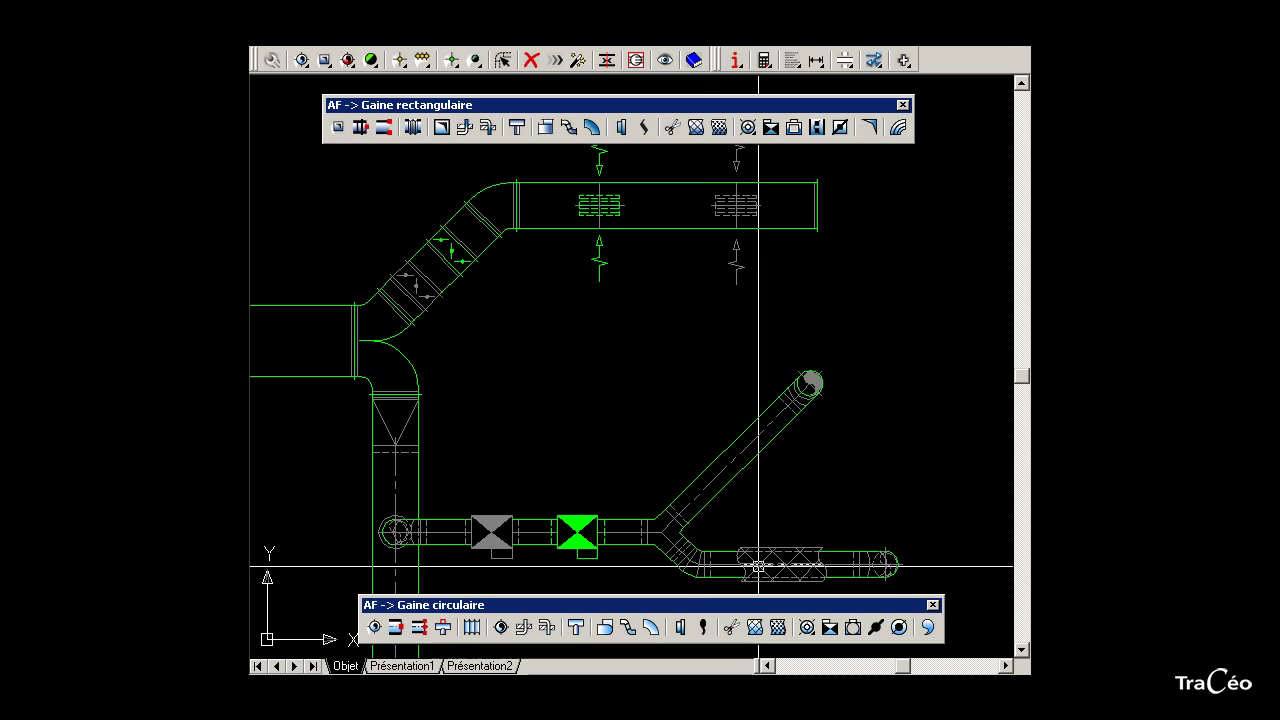
# - Apply 40-thick Flocage insulation to the diagonal round duct
pyautogui.click(756, 628)
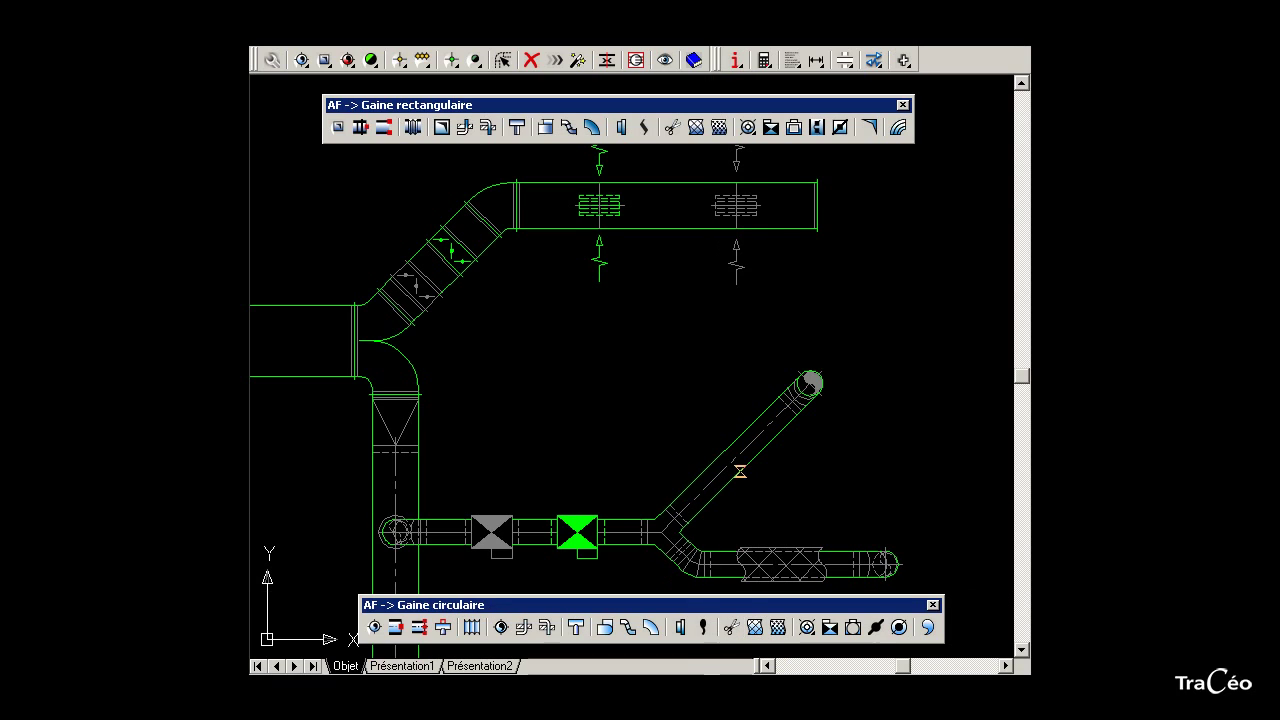
pyautogui.click(751, 420)
pyautogui.click(635, 388)
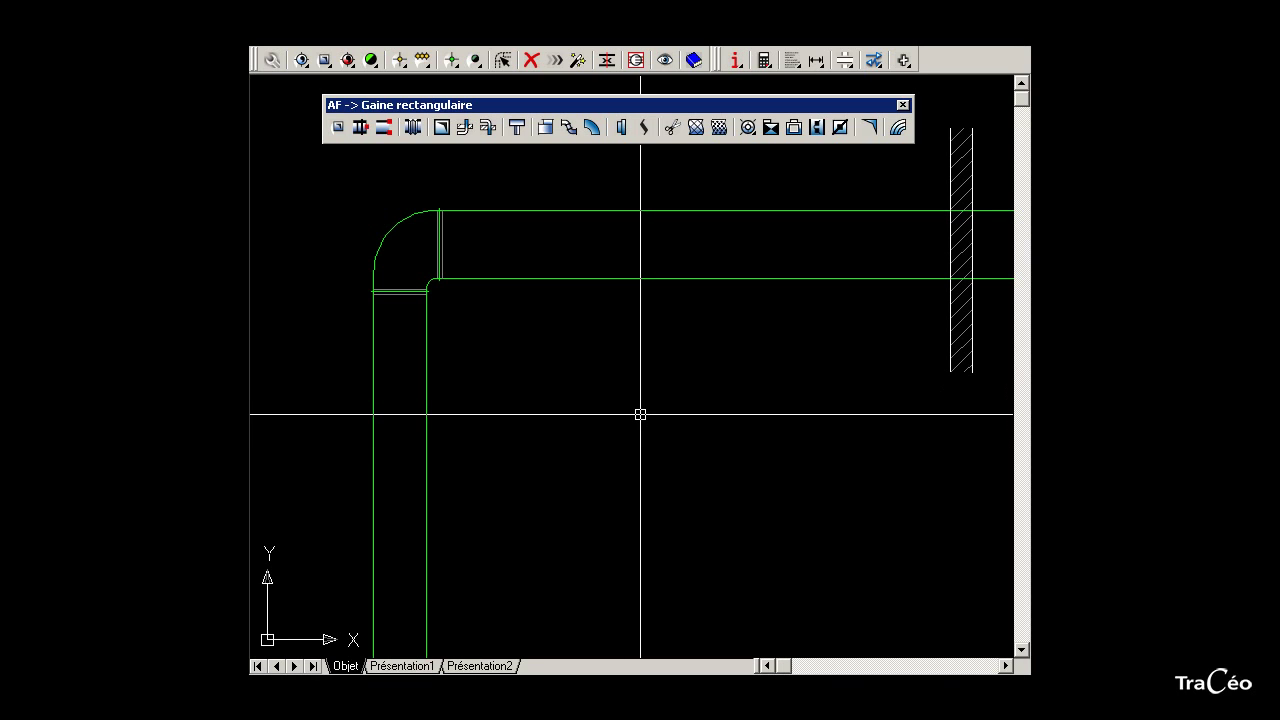
# - Apply 40-thick Flocage to the vertical rectangular duct between points on its left and right edges
pyautogui.click(700, 130)
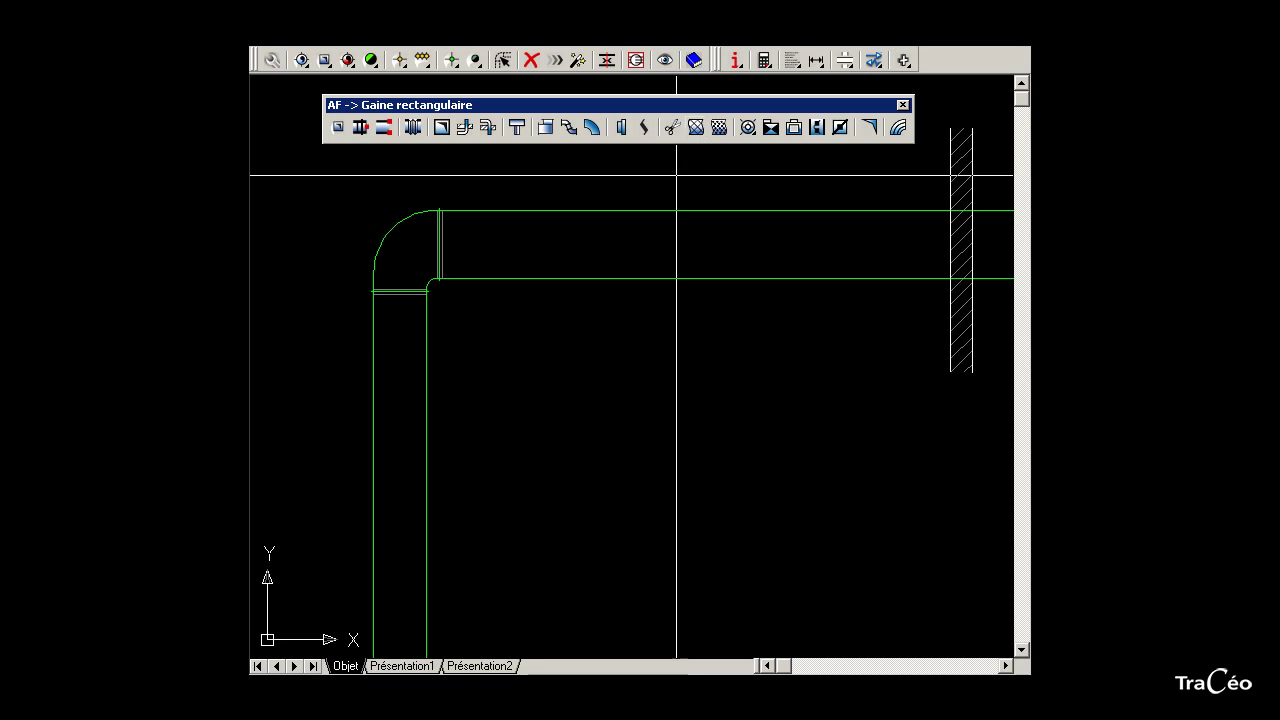
pyautogui.click(373, 367)
pyautogui.click(426, 494)
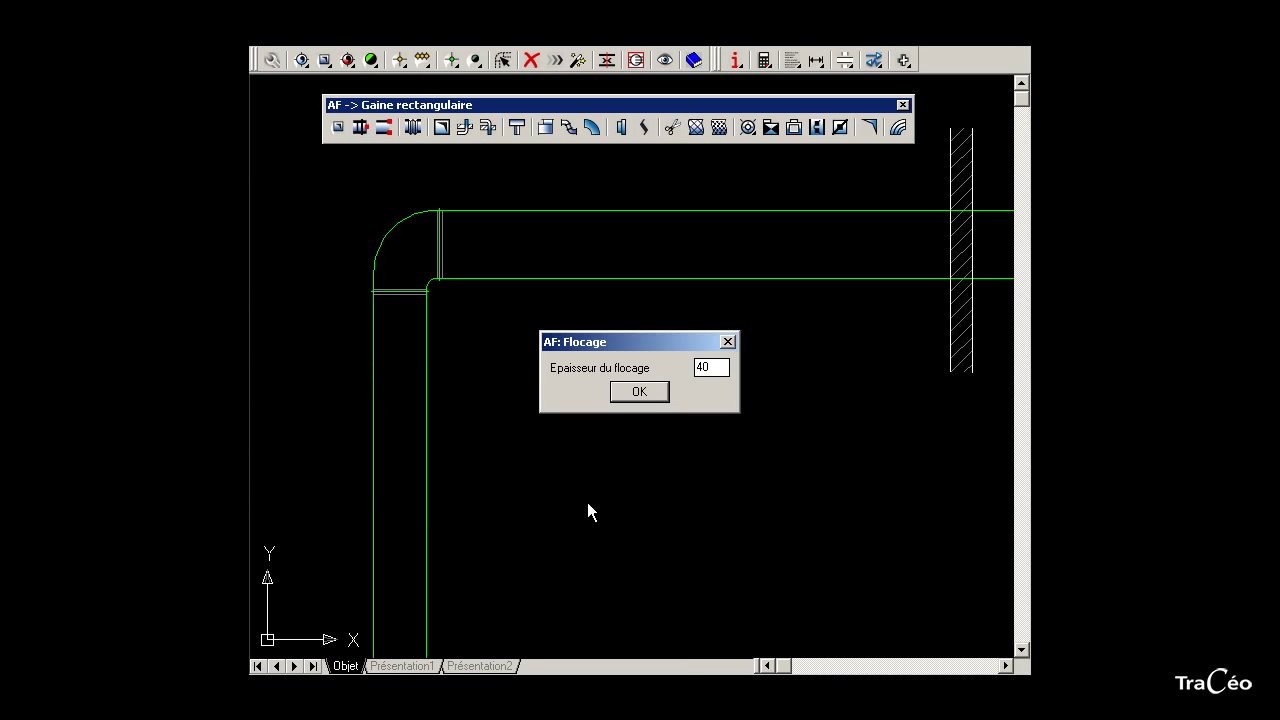
pyautogui.click(640, 393)
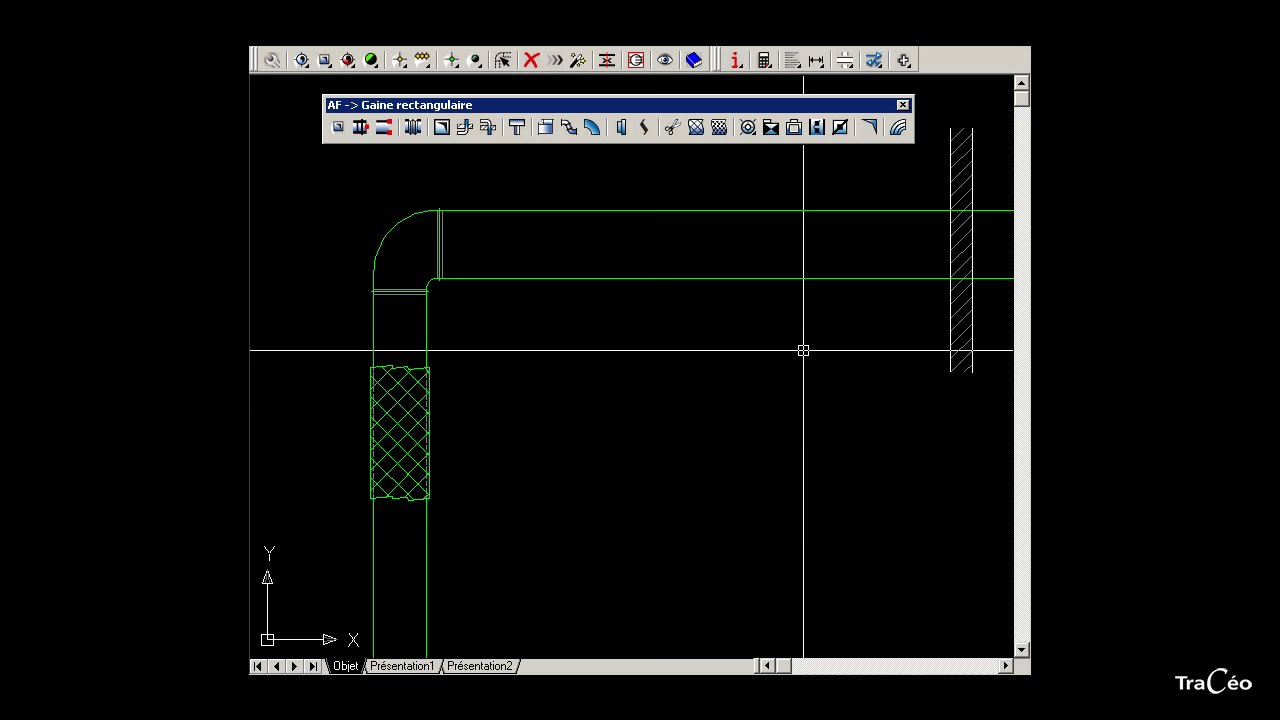
pyautogui.scroll(3, 972, 205)
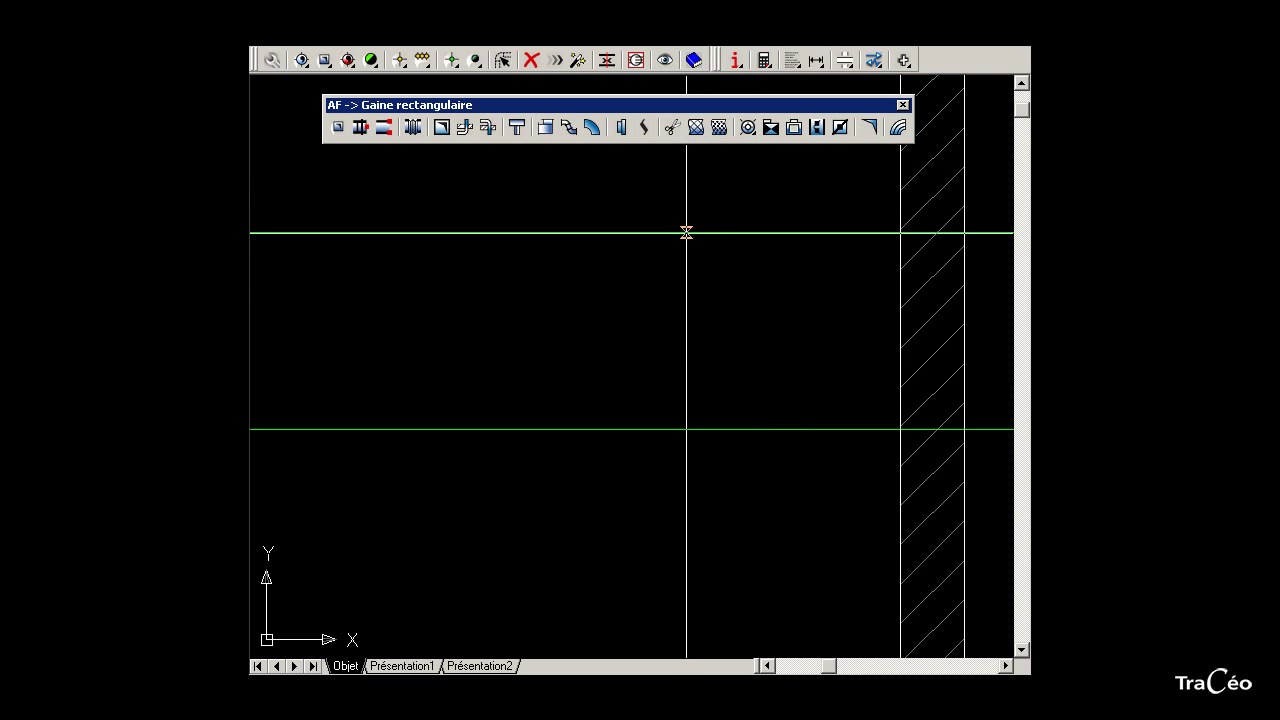
# - Repeat Flocage with the Droit option, covering the horizontal duct from the wall to near the elbow
pyautogui.press('Return')
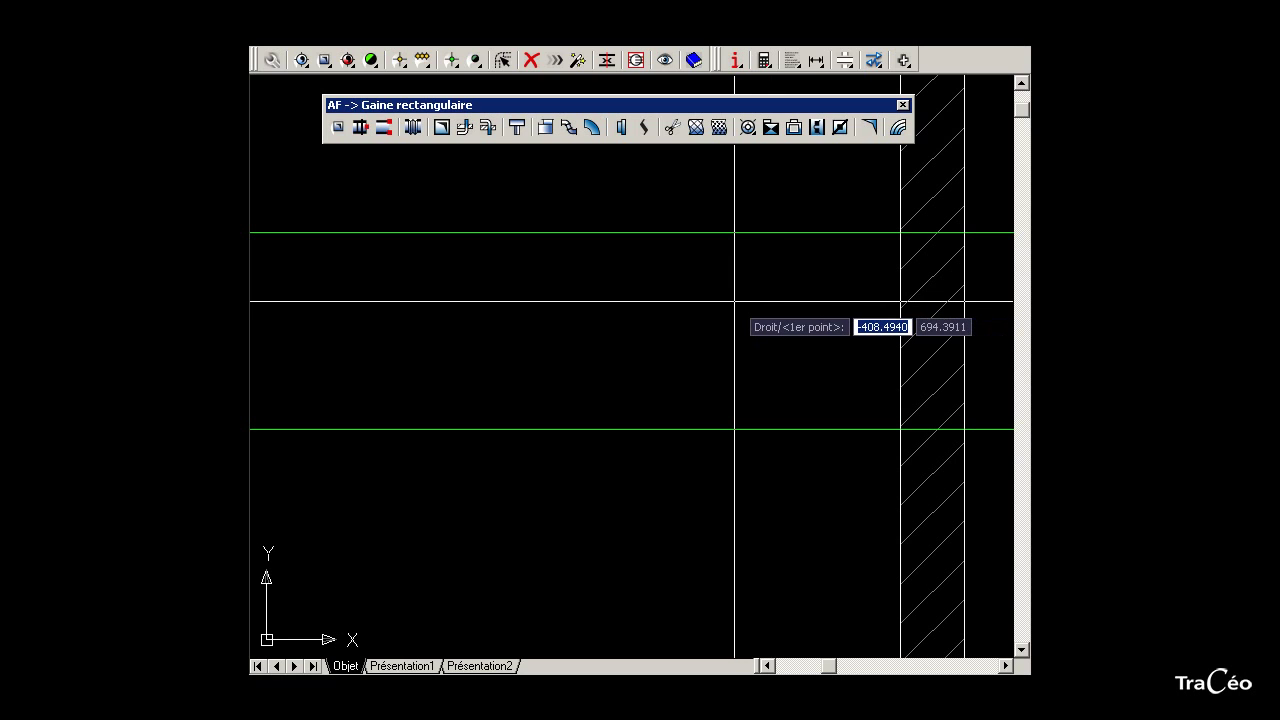
pyautogui.write('d')
pyautogui.press('Return')
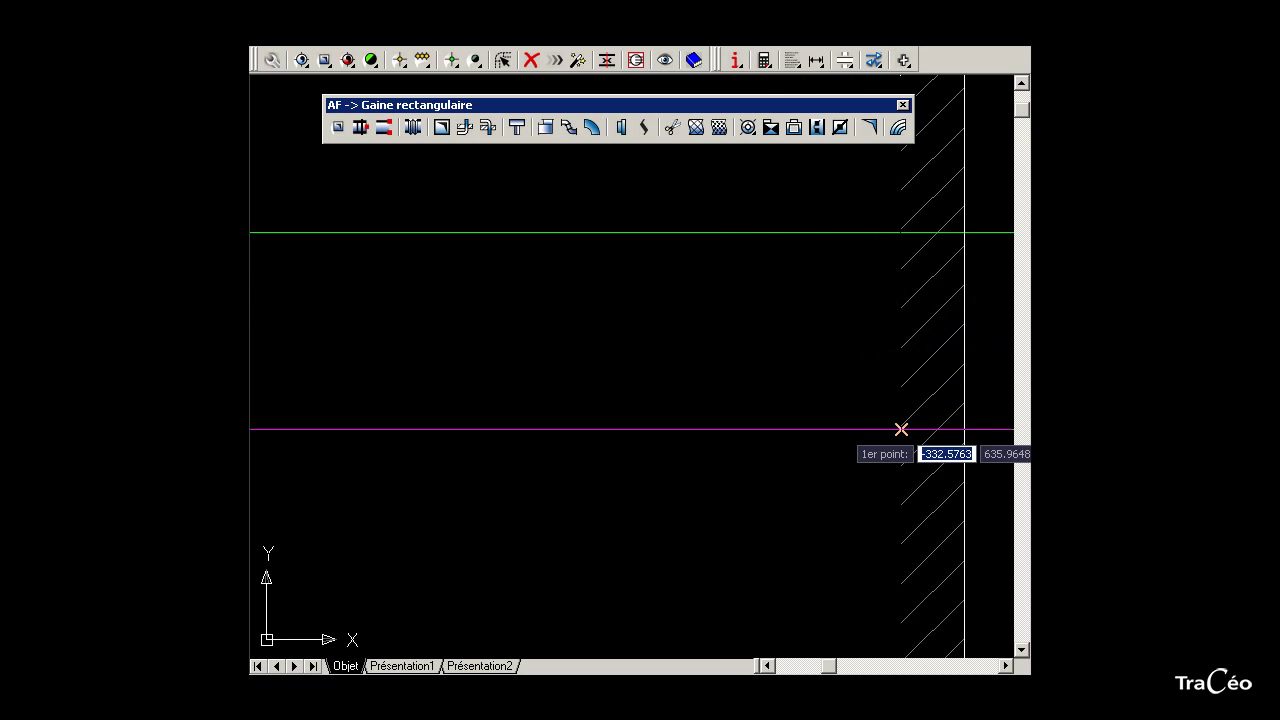
pyautogui.click(900, 429)
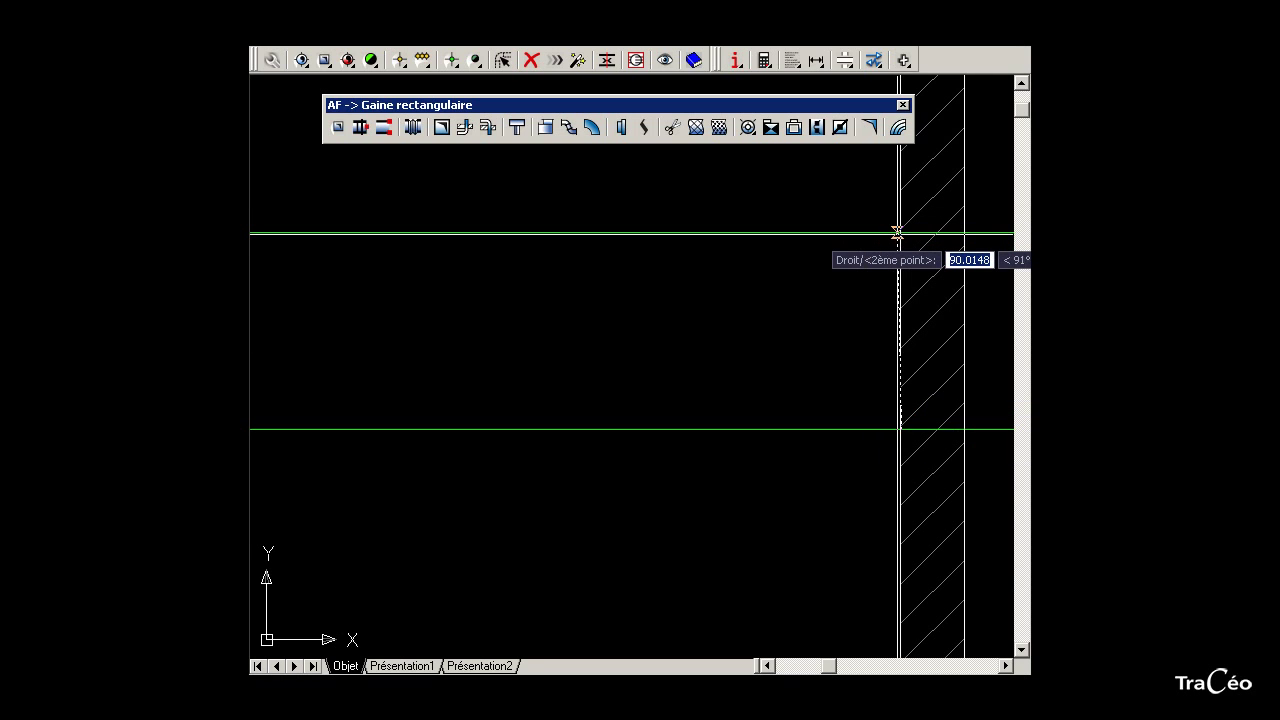
pyautogui.scroll(-4, 897, 232)
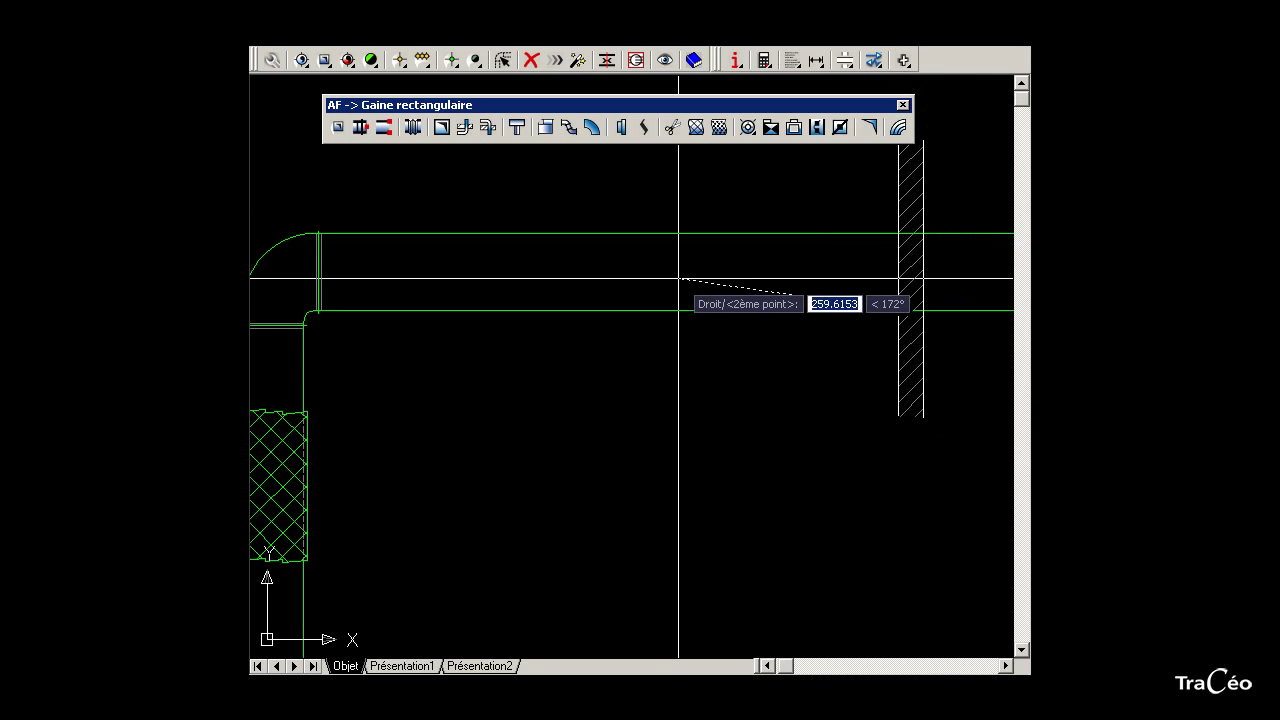
pyautogui.click(633, 238)
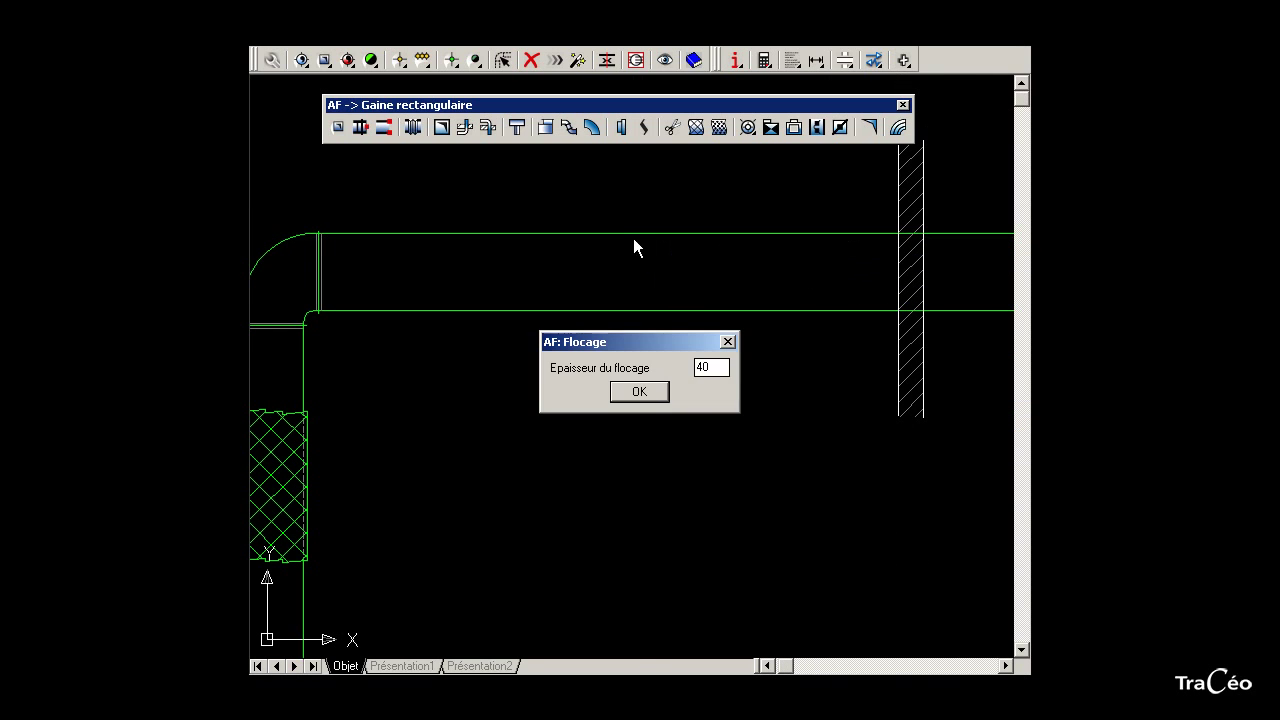
pyautogui.click(636, 396)
pyautogui.scroll(2, 929, 314)
pyautogui.scroll(1, 933, 252)
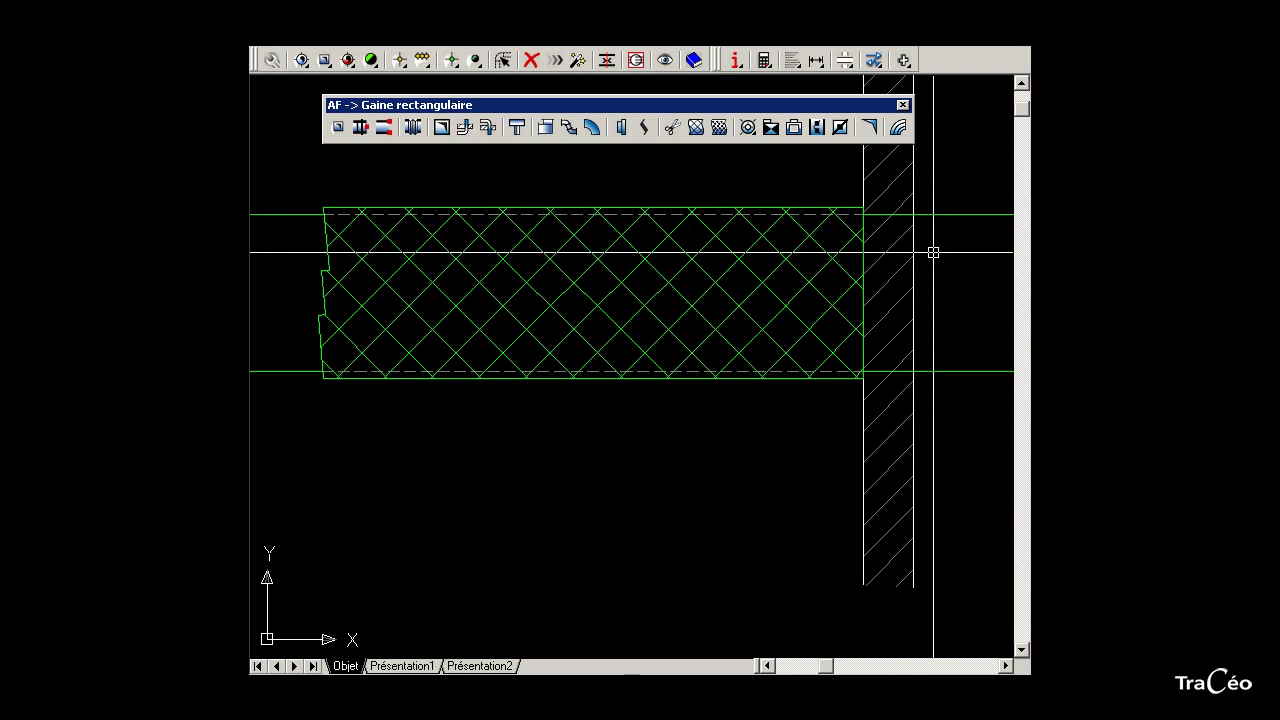